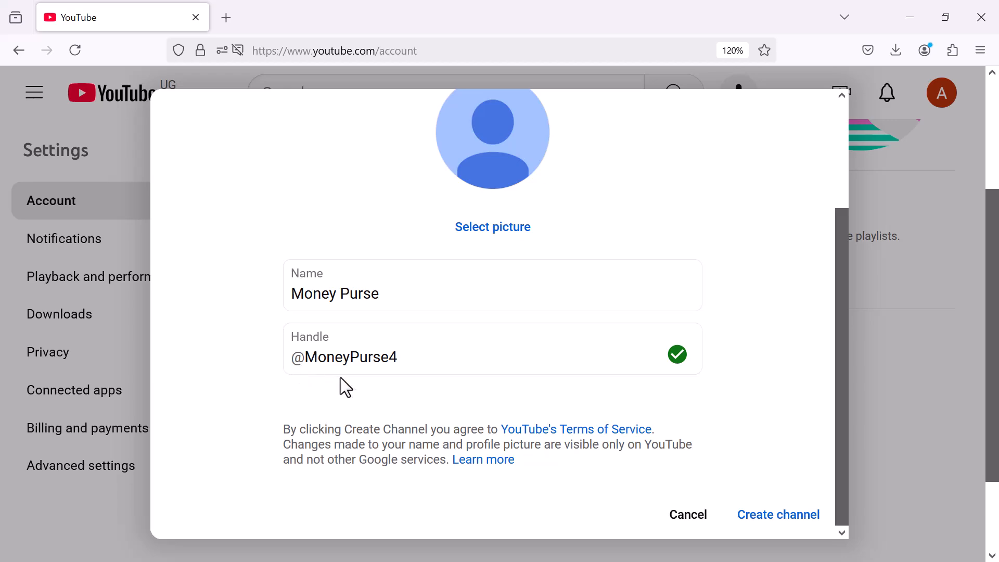
Create the Money Purse channel and view its about details
left_click(773, 518)
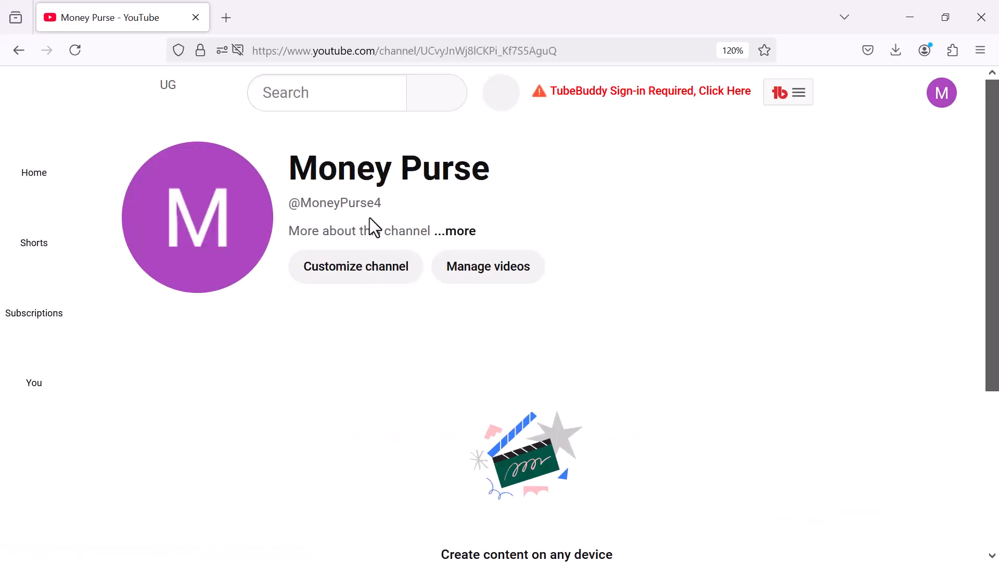
left_click(453, 233)
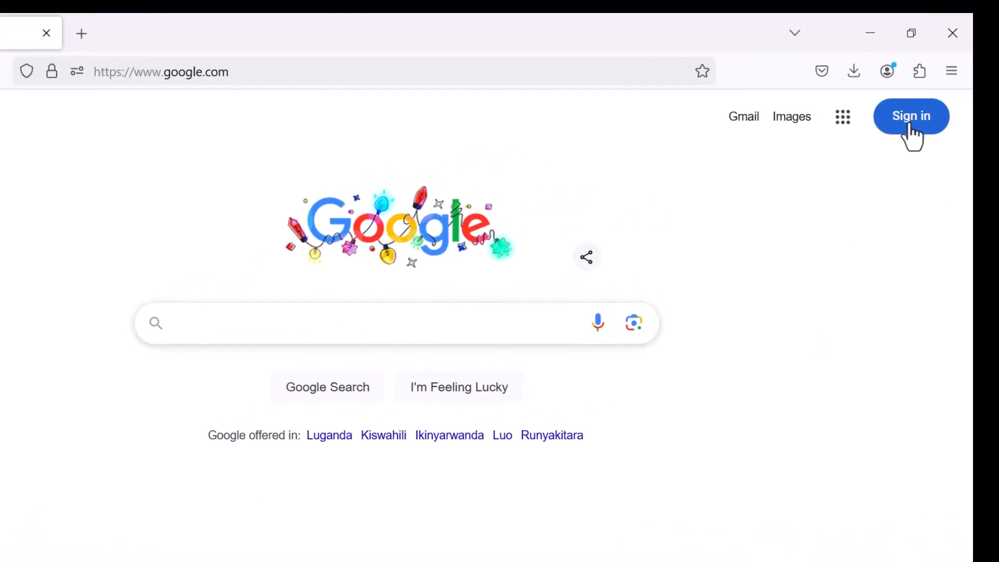
From Google sign-in, begin creating a new account for work or business use
left_click(911, 126)
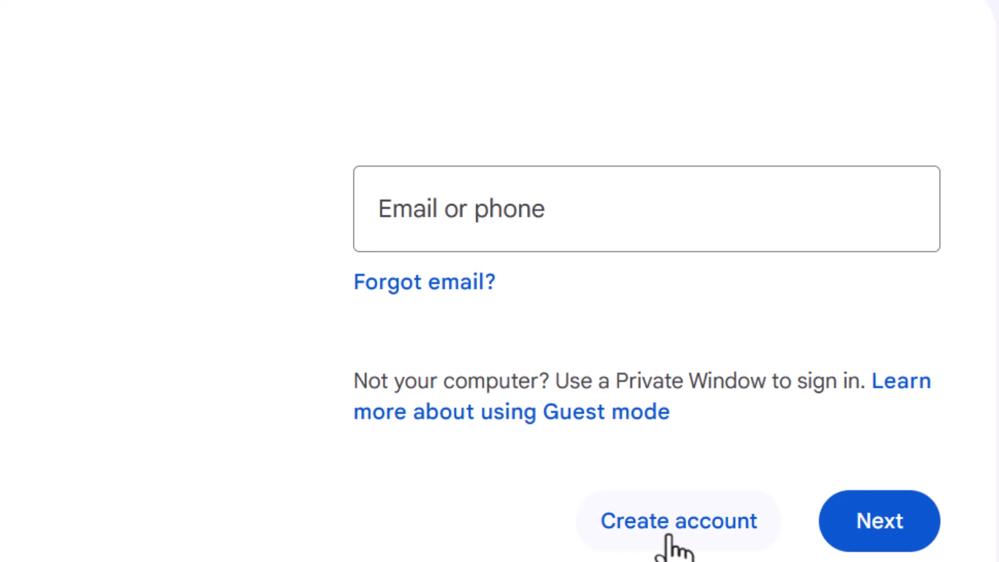
left_click(669, 537)
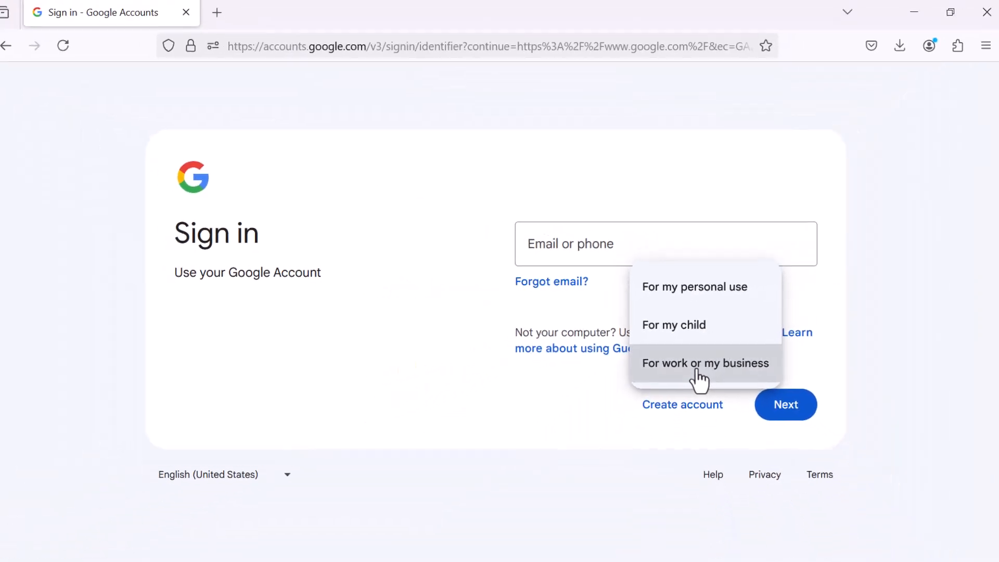
left_click(703, 430)
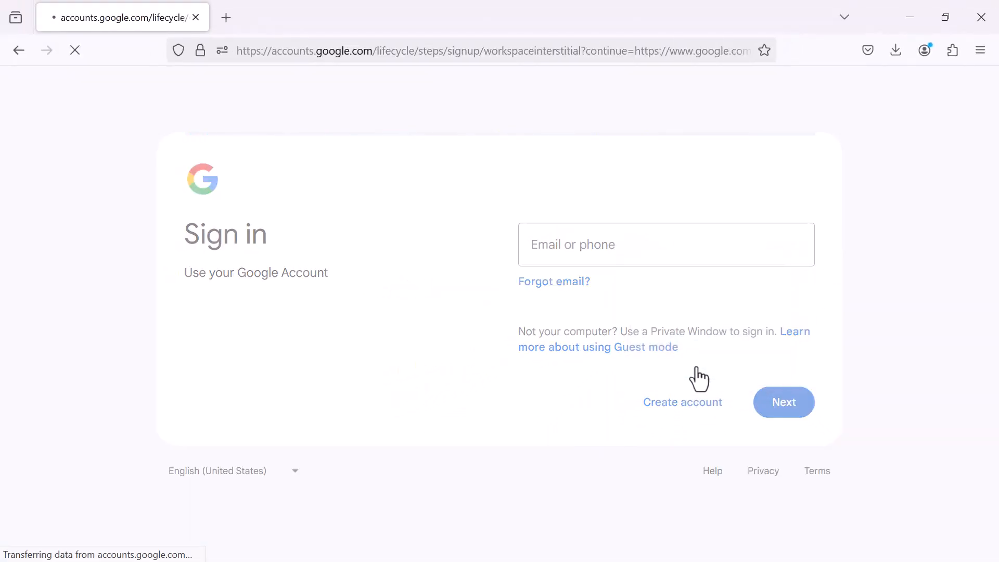
Choose a free Gmail address and submit the account holder's first and last name
scroll(586, 448, "down", 2)
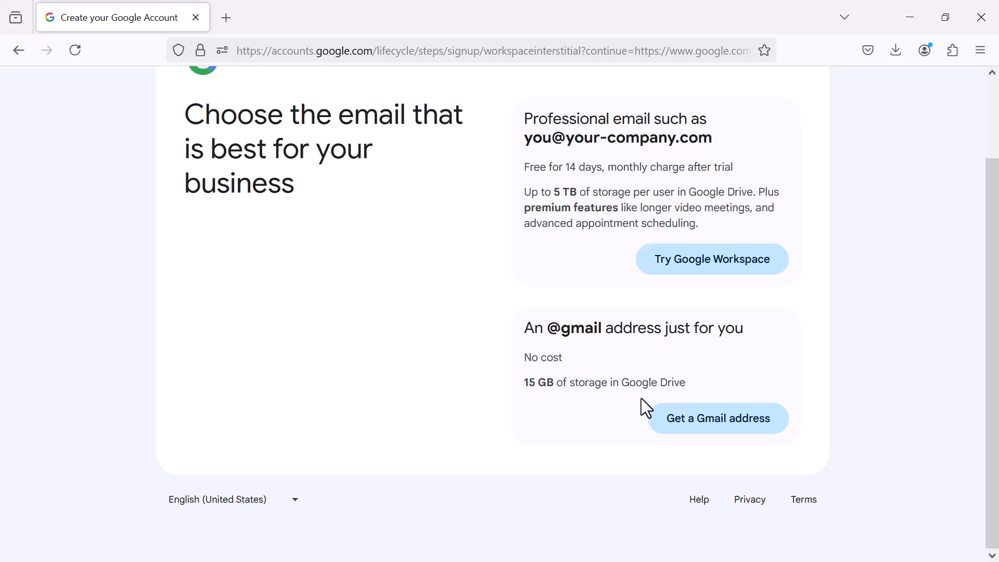
left_click(684, 424)
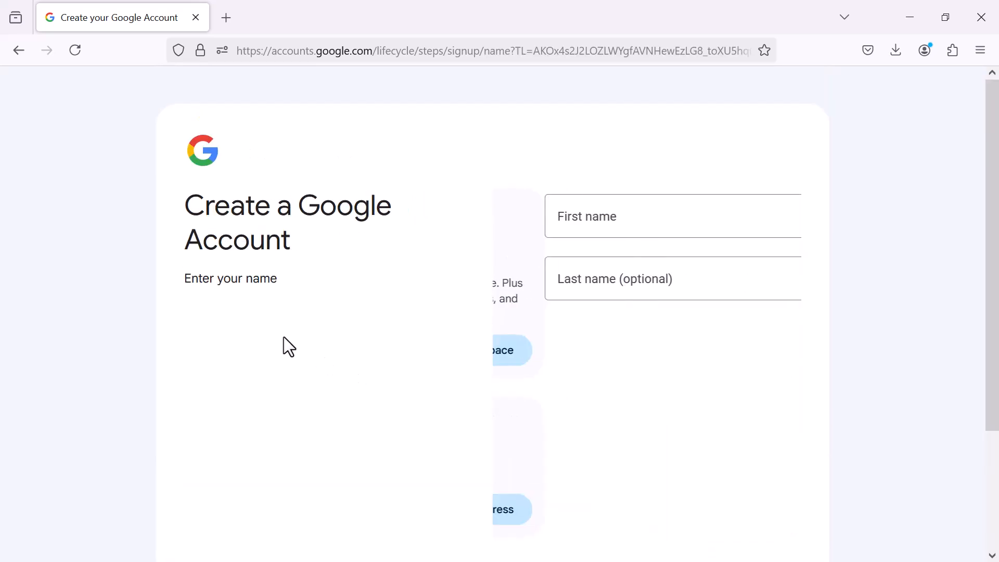
left_click(284, 337)
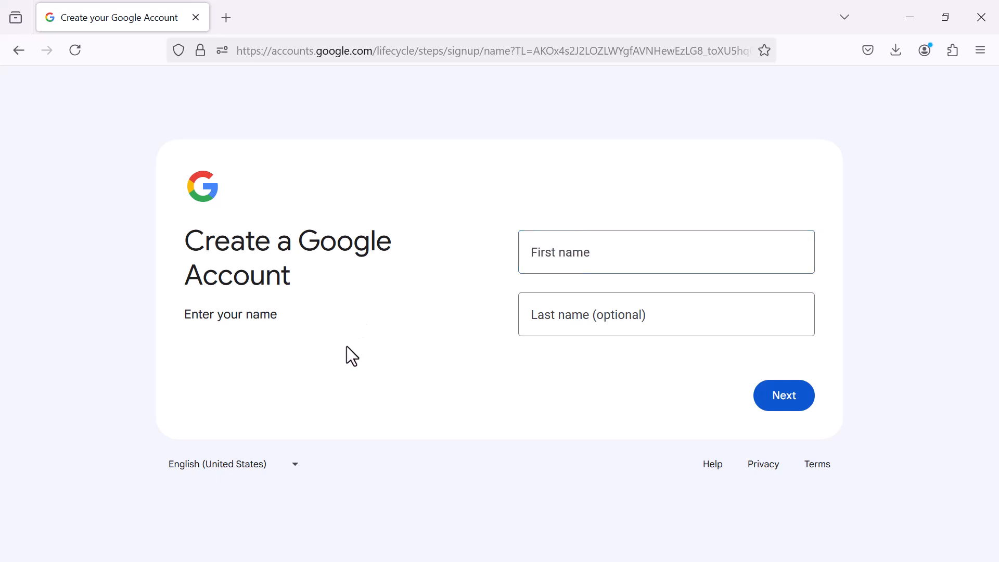
left_click(599, 260)
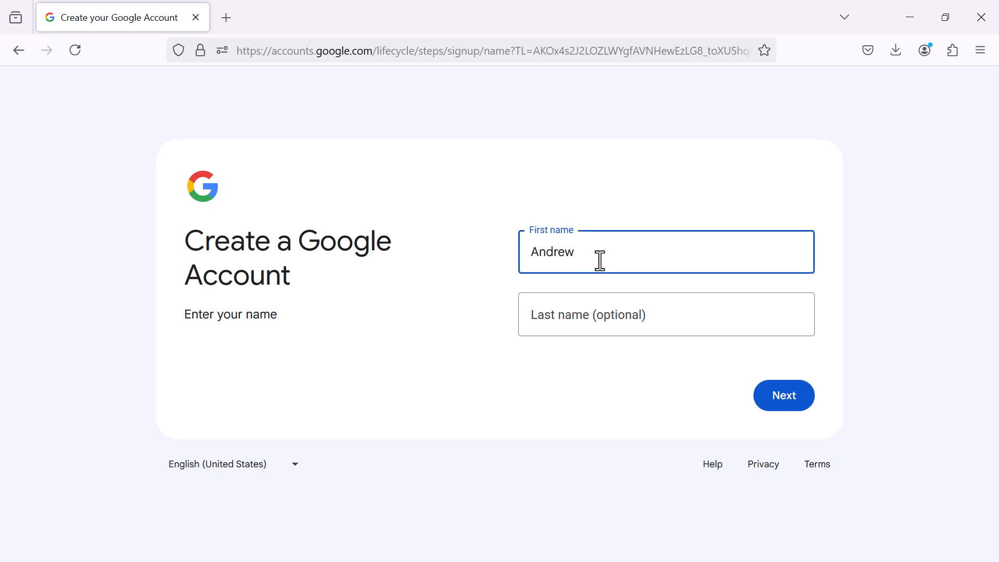
key("Tab")
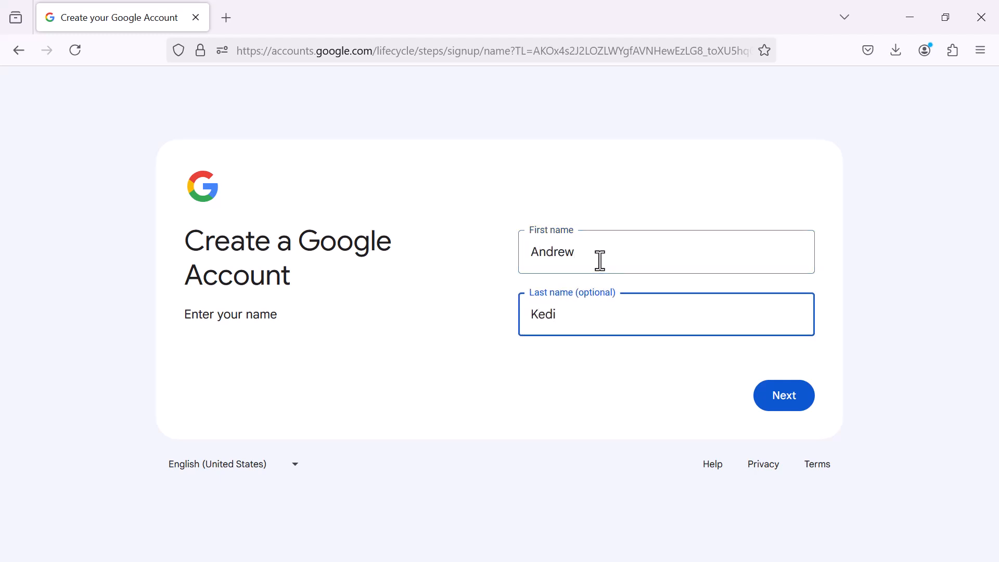
type("Kedi")
left_click(783, 403)
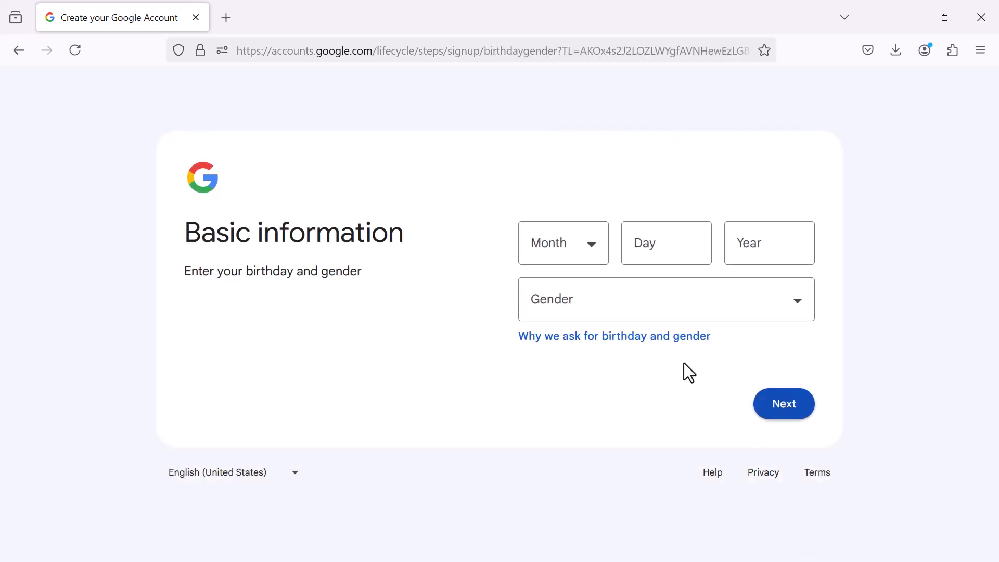
left_click(595, 256)
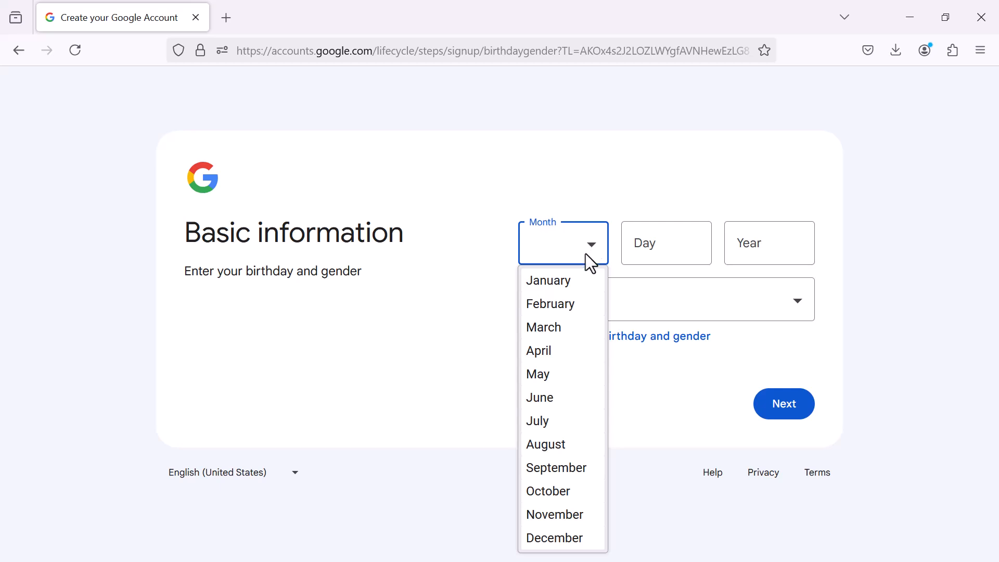
left_click(567, 301)
left_click(666, 251)
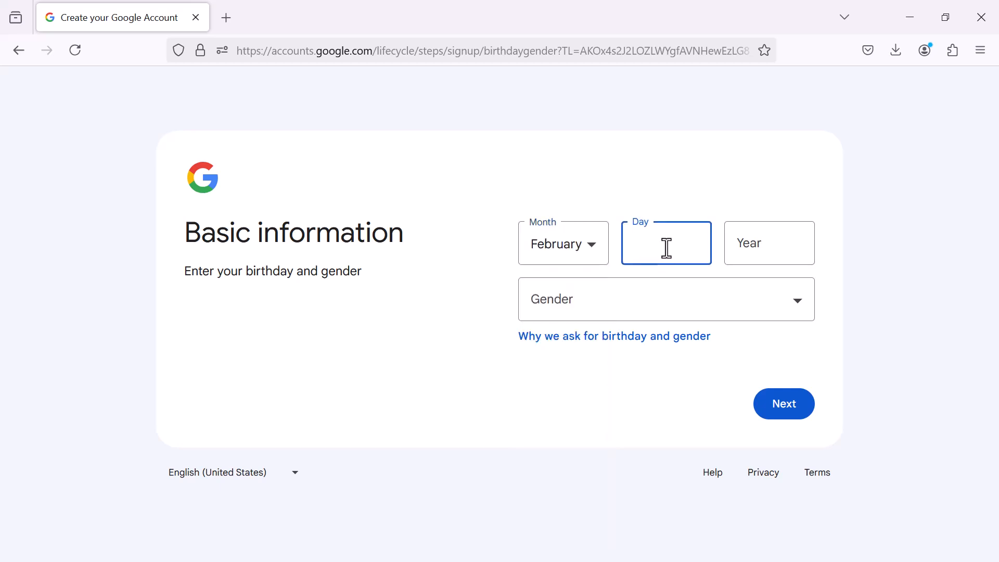
type("12")
left_click(749, 250)
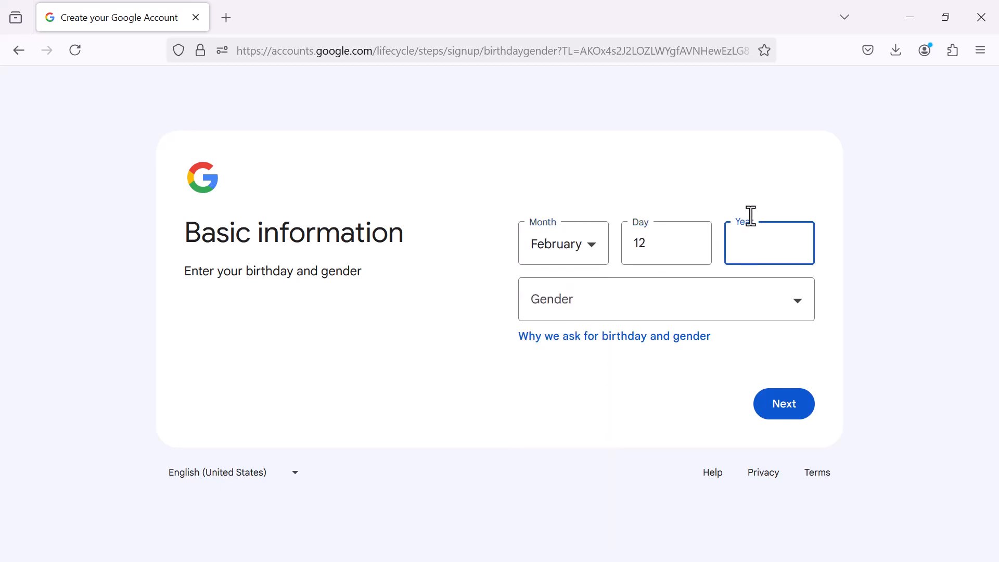
type("1998")
left_click(642, 311)
left_click(546, 365)
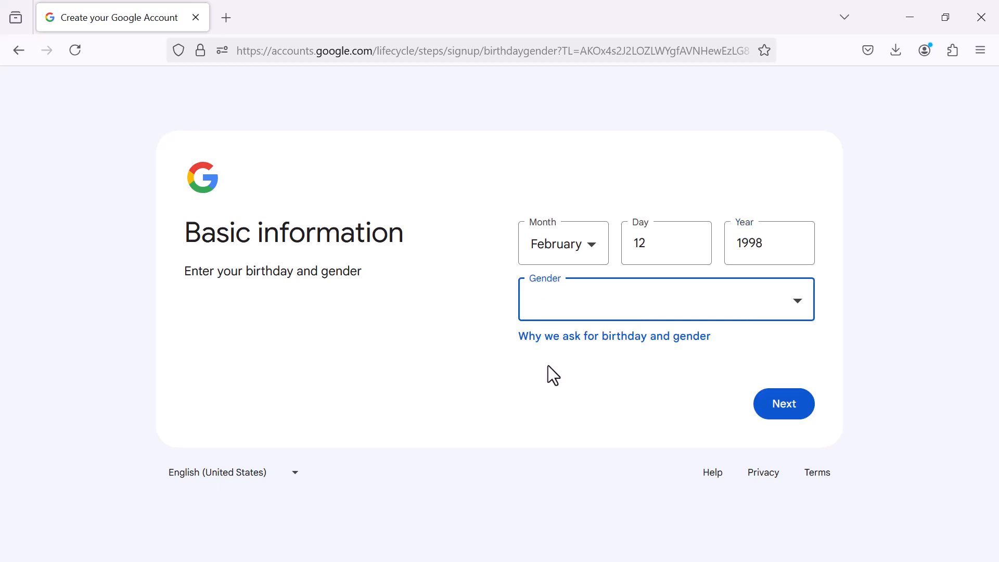
left_click(779, 407)
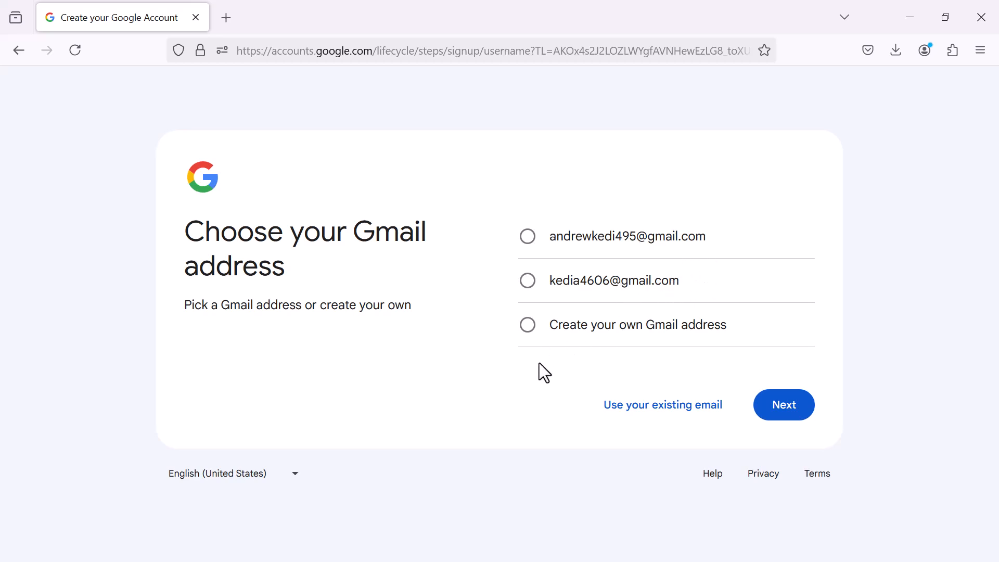
Create and submit a custom Gmail username for the account
left_click(528, 327)
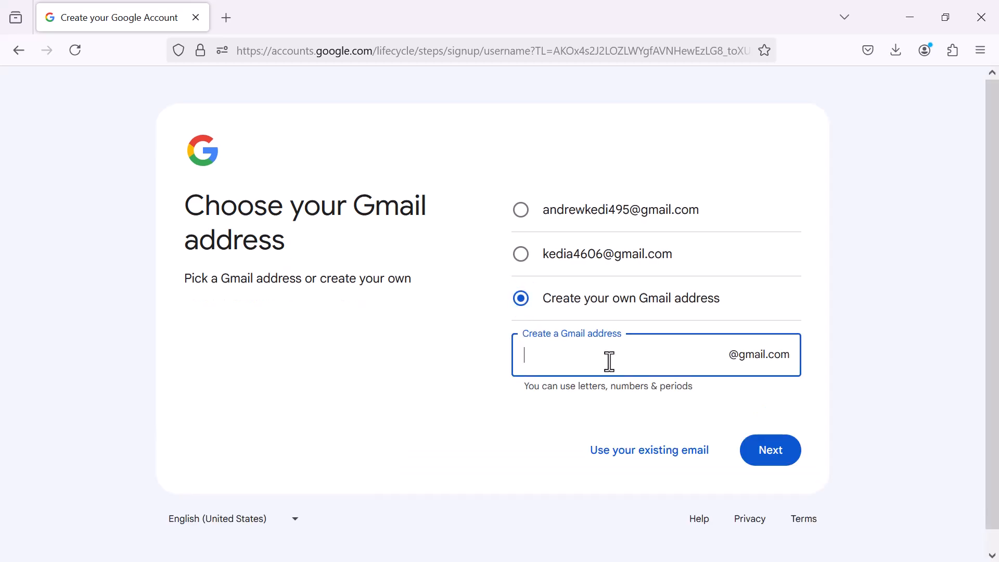
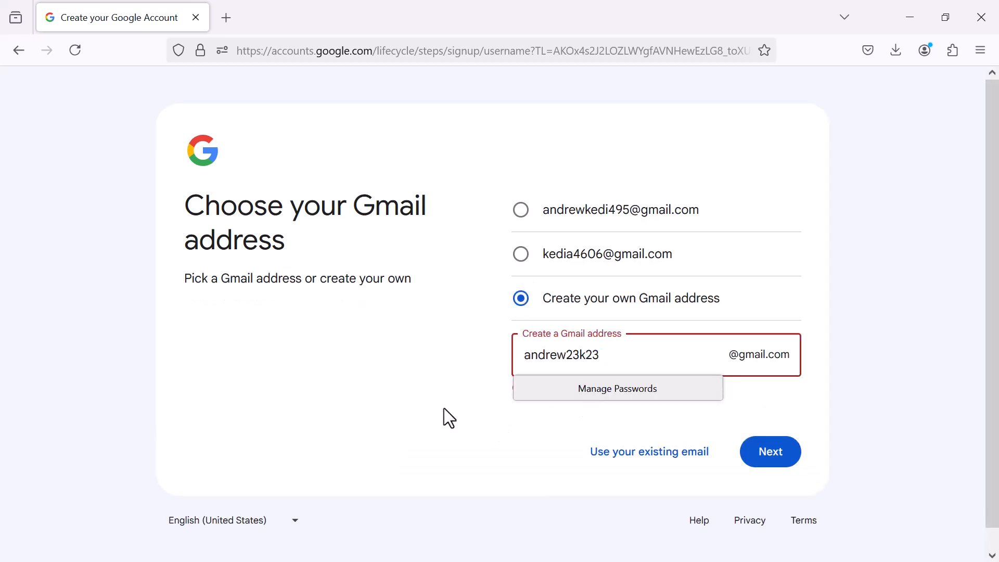
left_click(444, 408)
left_click_drag(613, 357, 500, 352)
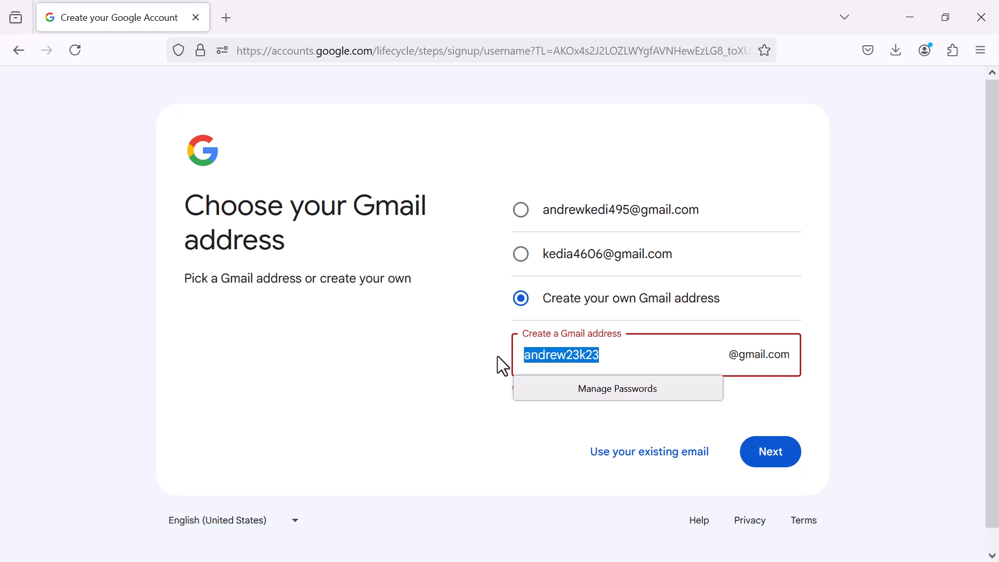
left_click(420, 407)
left_click(772, 455)
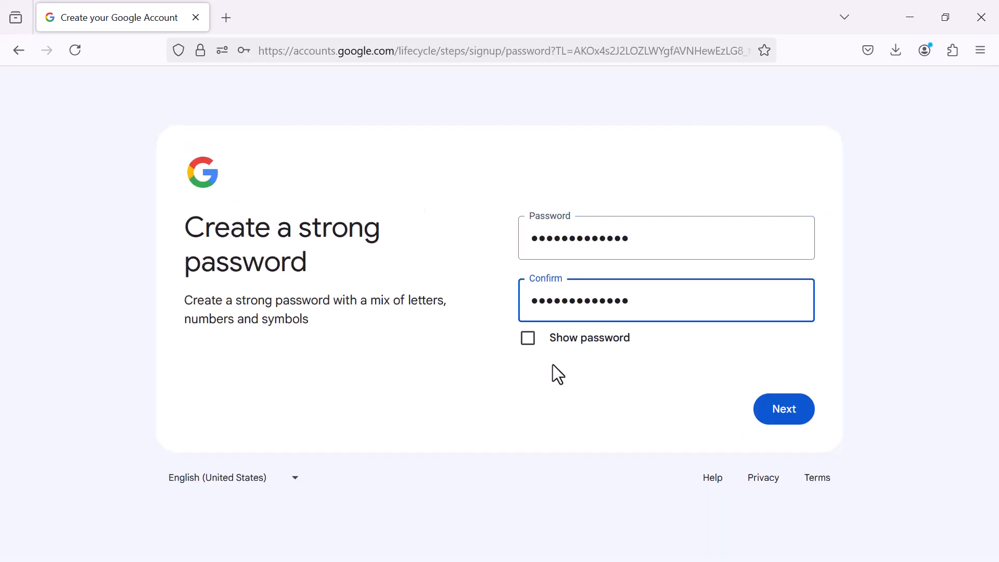
Set the account password, decline saving it in the browser, and skip recovery email
left_click(492, 374)
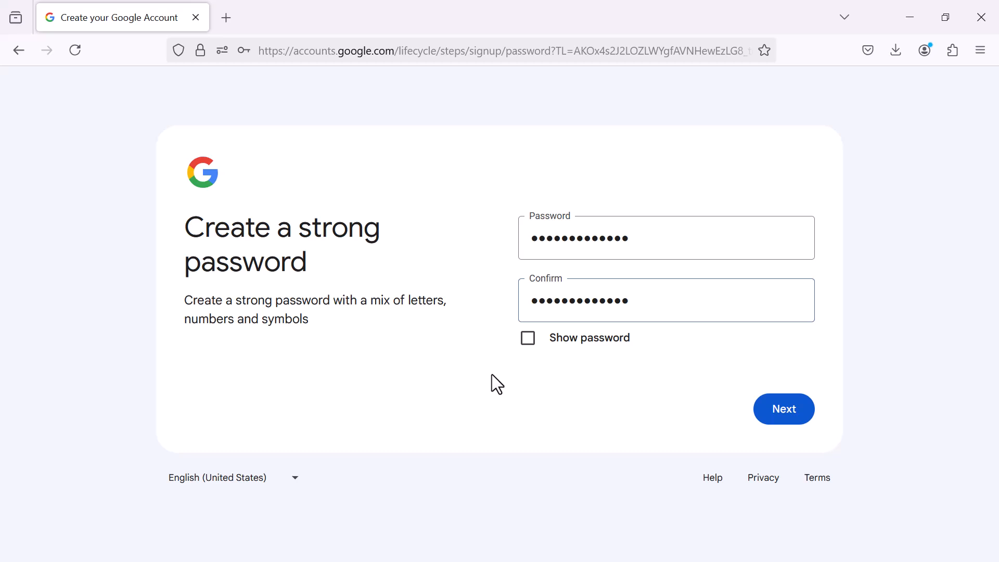
left_click(784, 411)
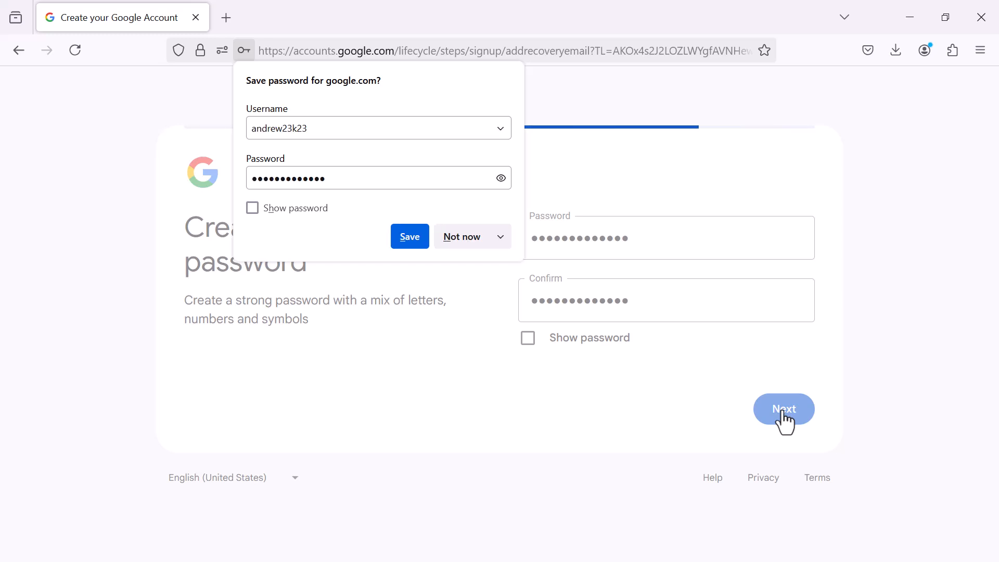
left_click(455, 239)
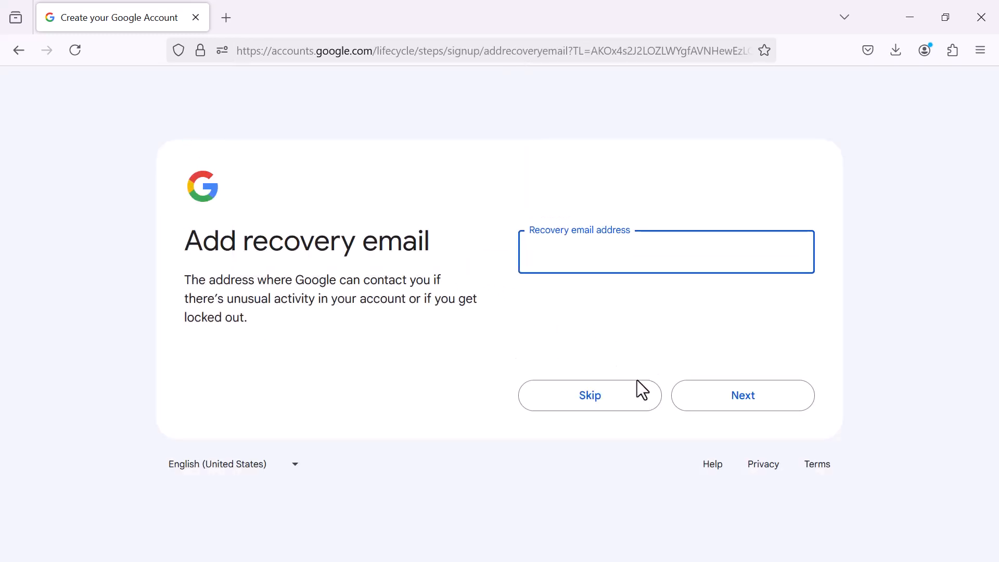
left_click(581, 401)
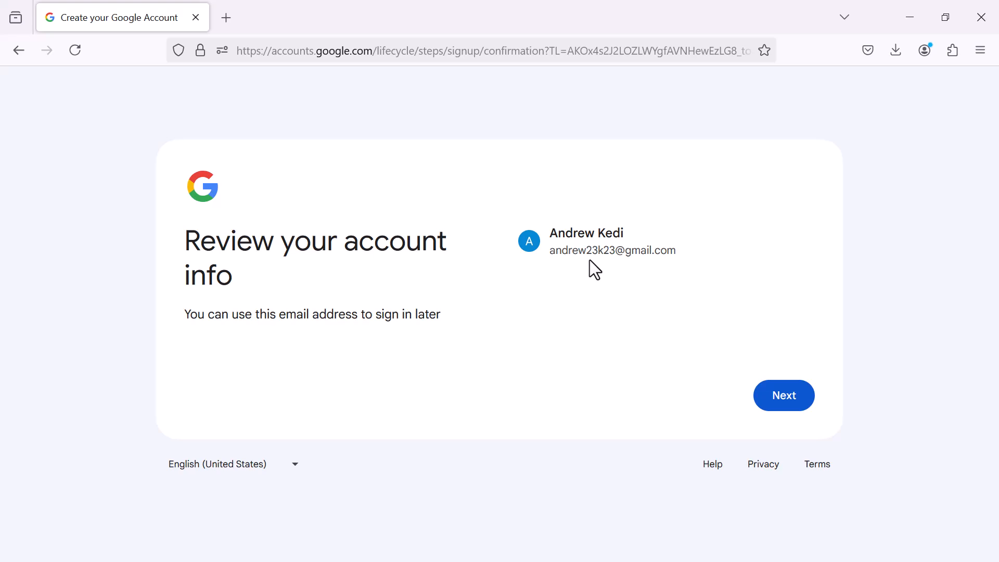
Confirm the account details, accept the privacy terms, and skip business profile setup
left_click(774, 400)
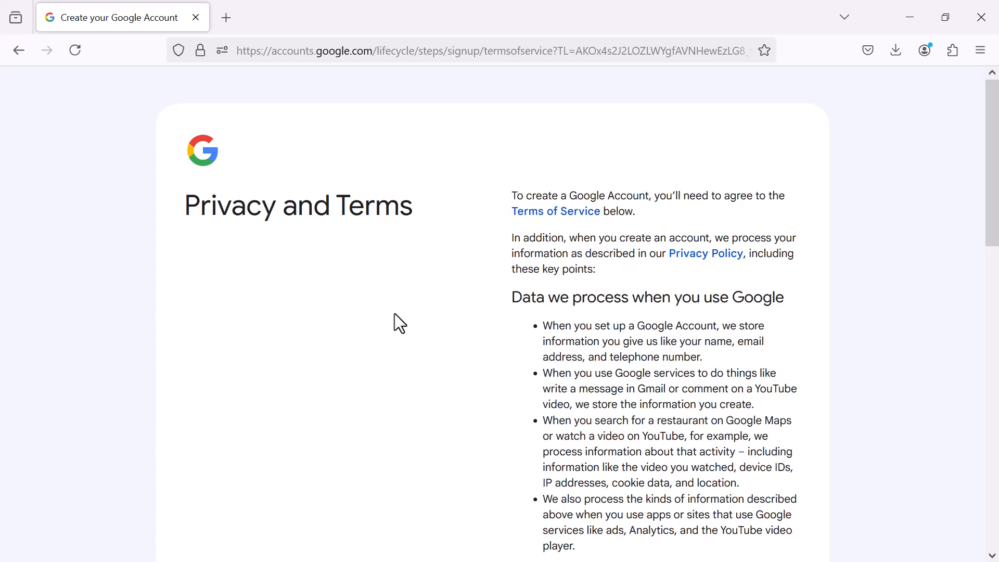
scroll(411, 327, "down", 15)
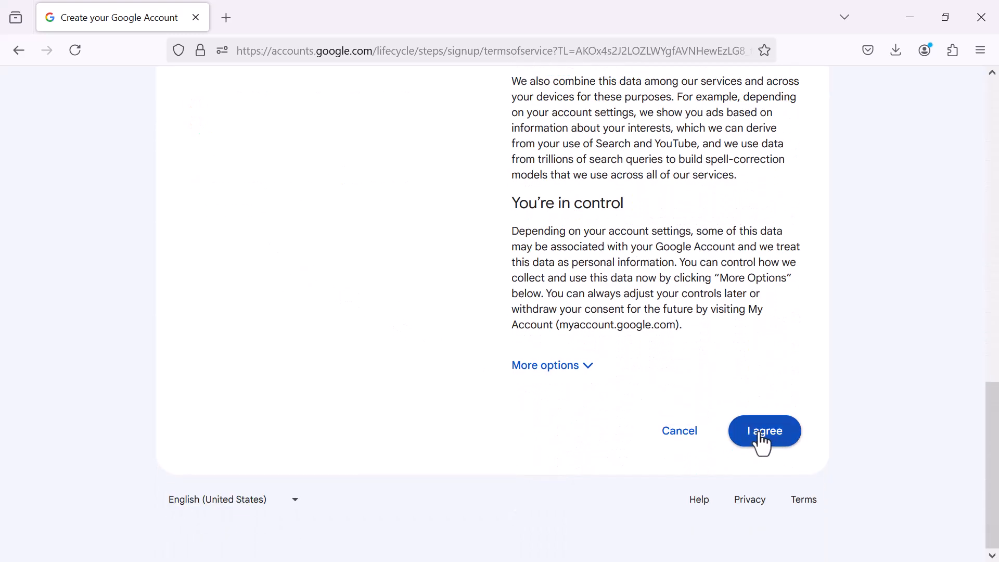
left_click(761, 439)
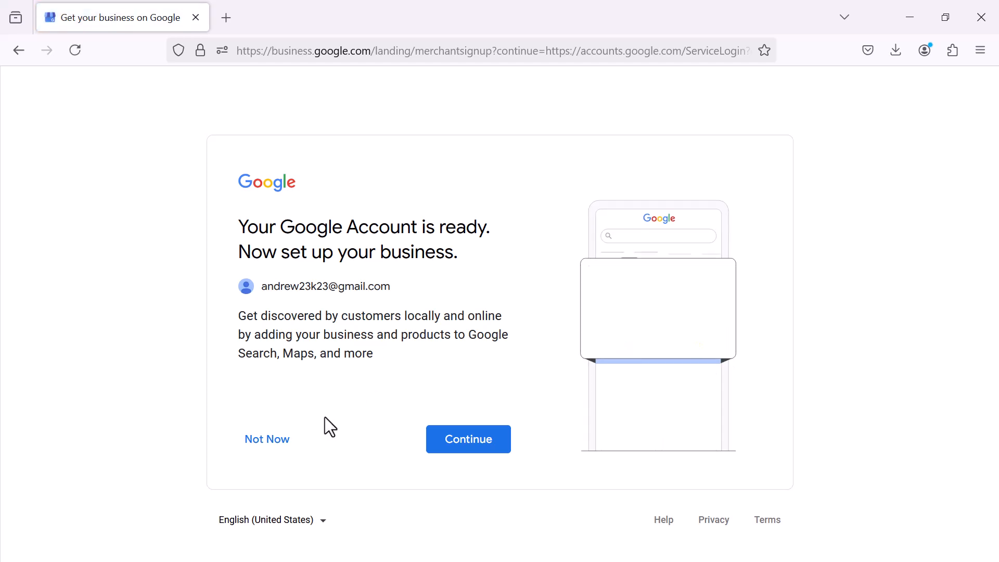
left_click(259, 440)
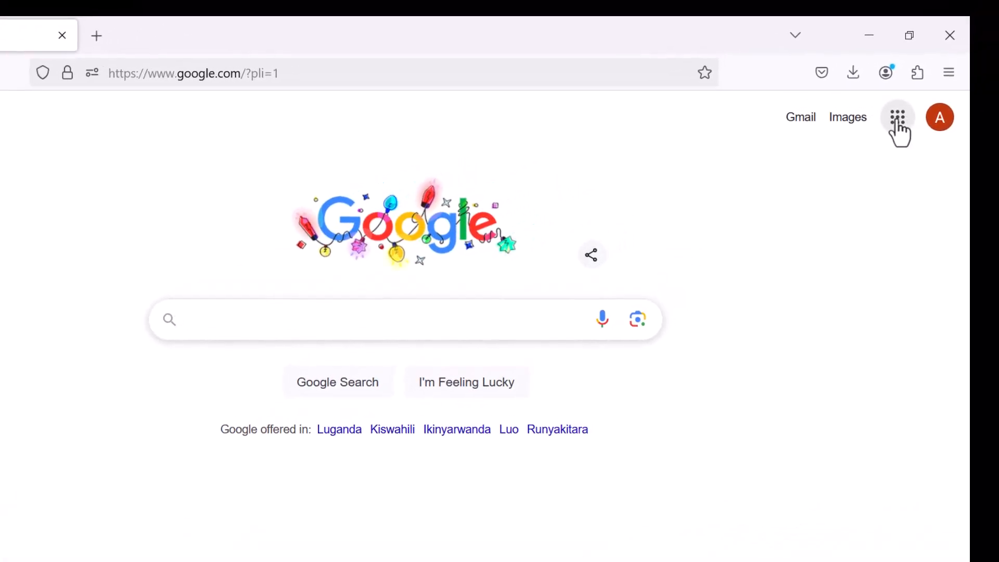
Go to YouTube from the Google apps grid and open Settings from the account menu
left_click(897, 124)
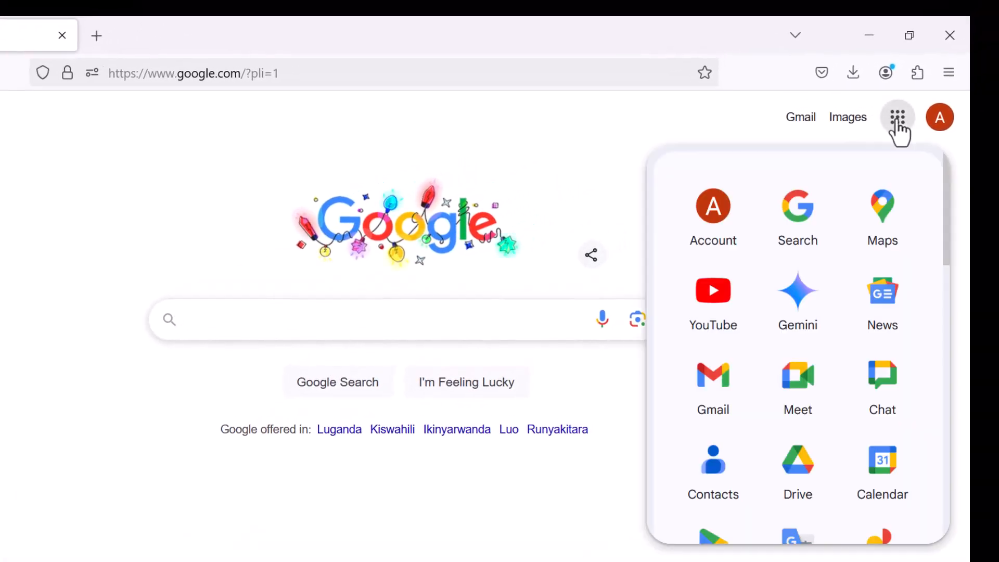
left_click(714, 310)
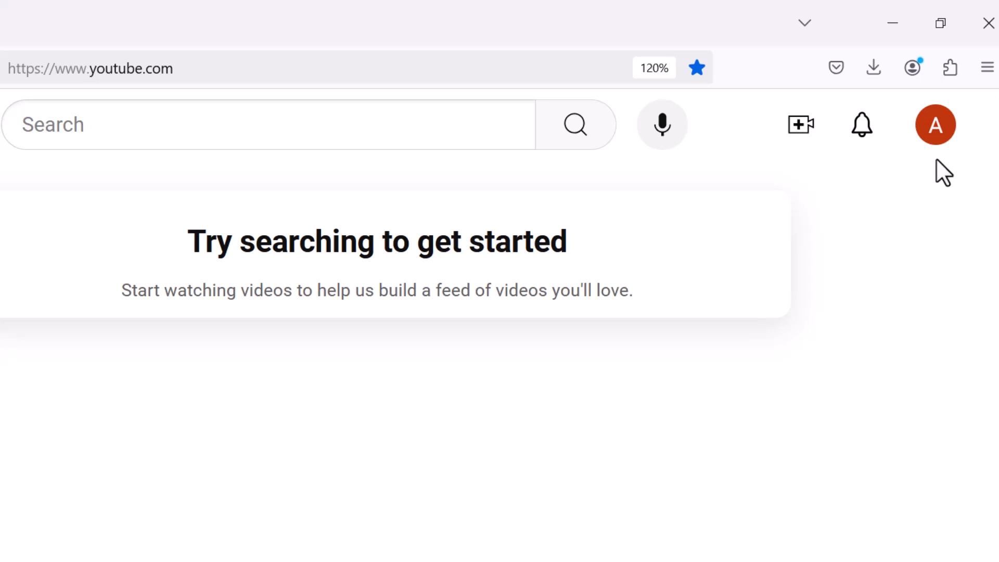
left_click(943, 128)
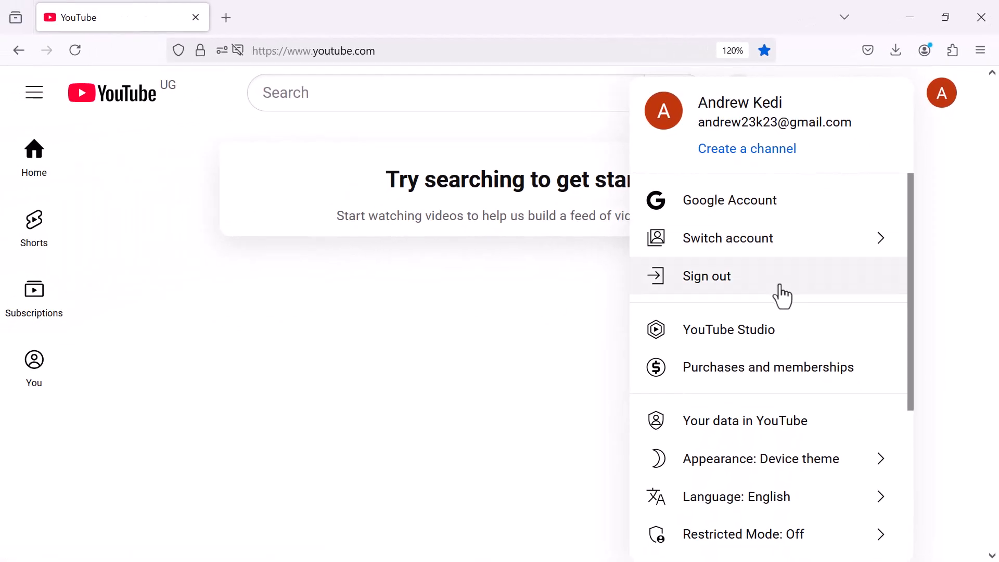
scroll(782, 296, "down", 4)
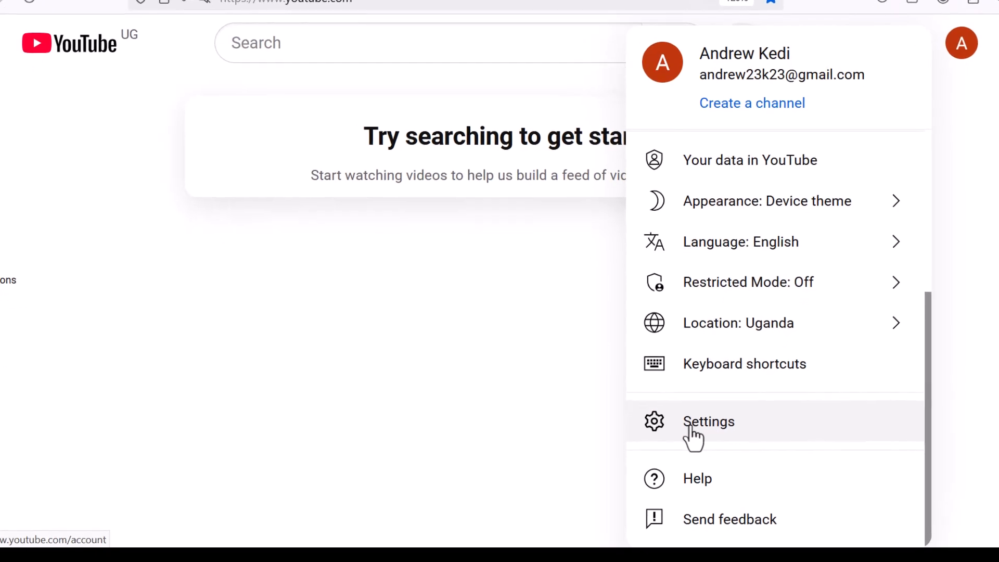
left_click(705, 425)
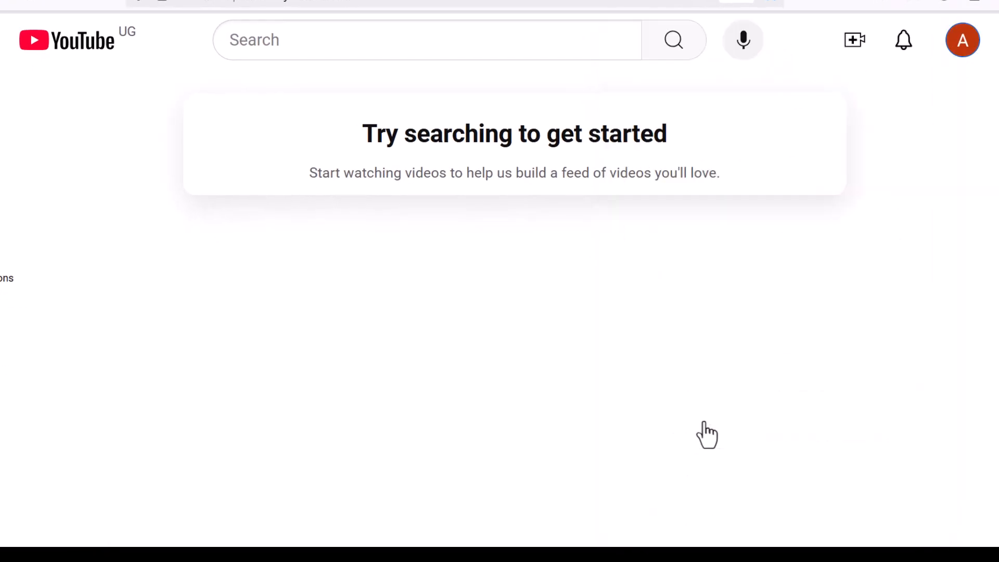
Start a new channel and replace its name with Money Purse
scroll(547, 384, "down", 3)
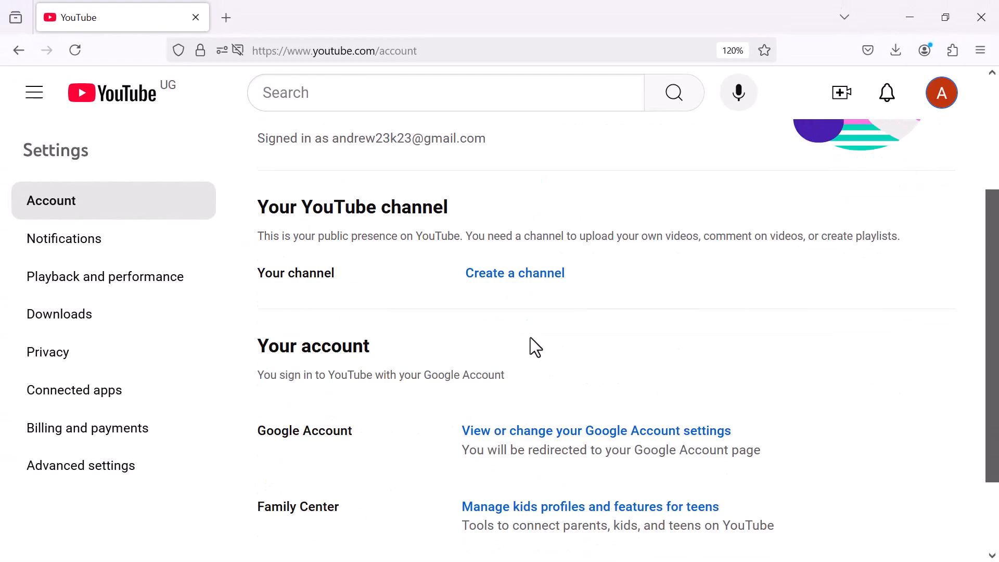
left_click(503, 285)
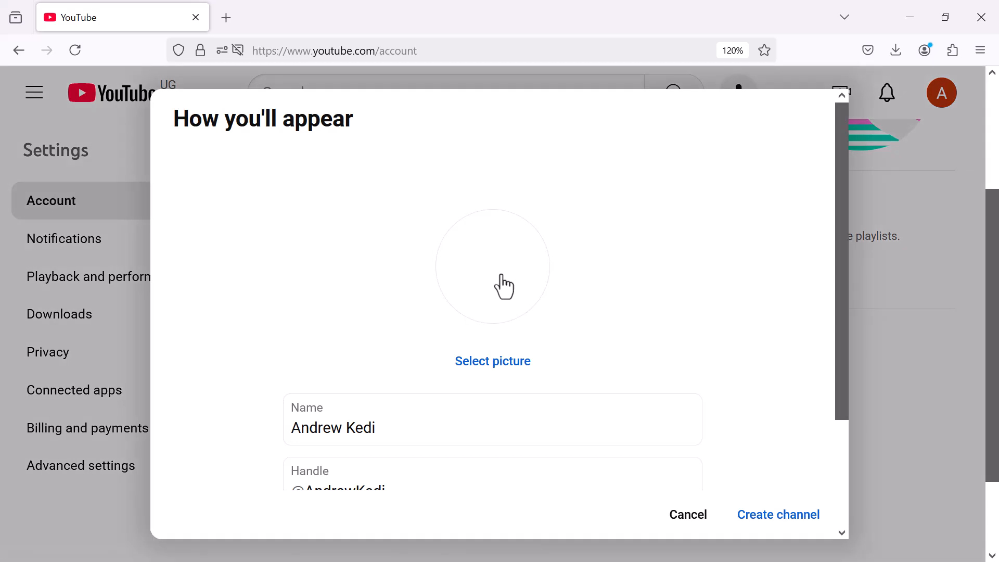
scroll(429, 419, "down", 2)
left_click_drag(395, 294, 262, 294)
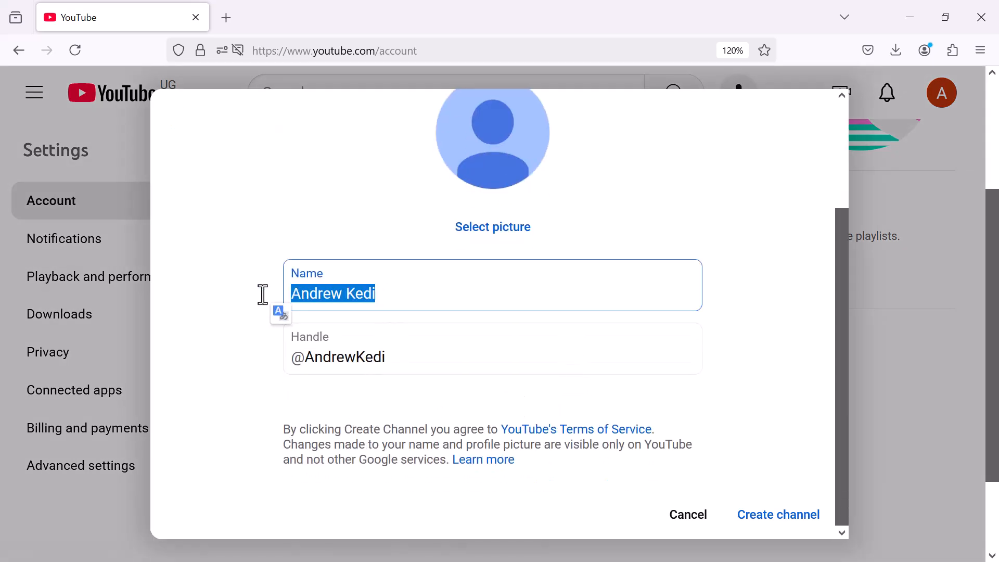
type("Mon")
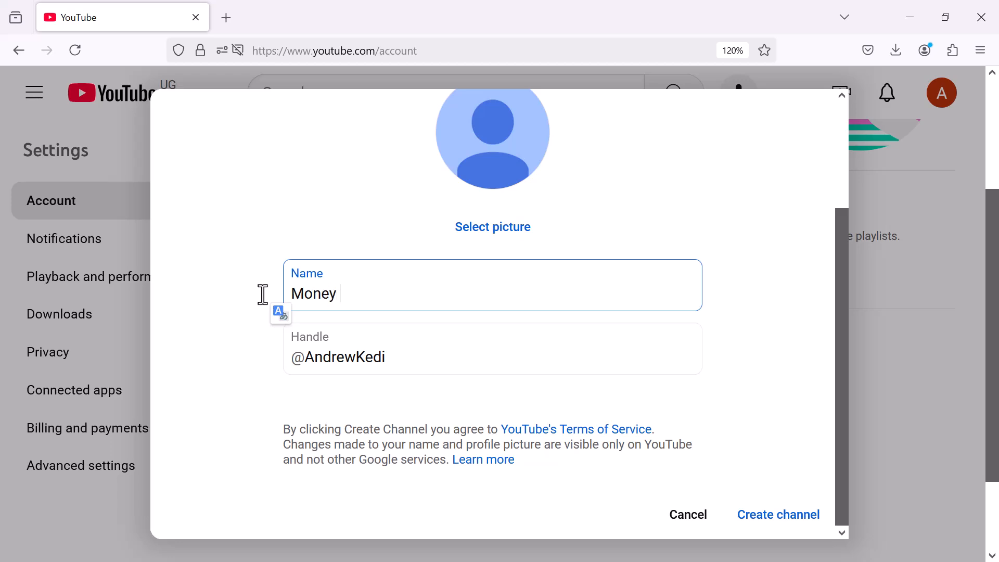
type("ey Pur")
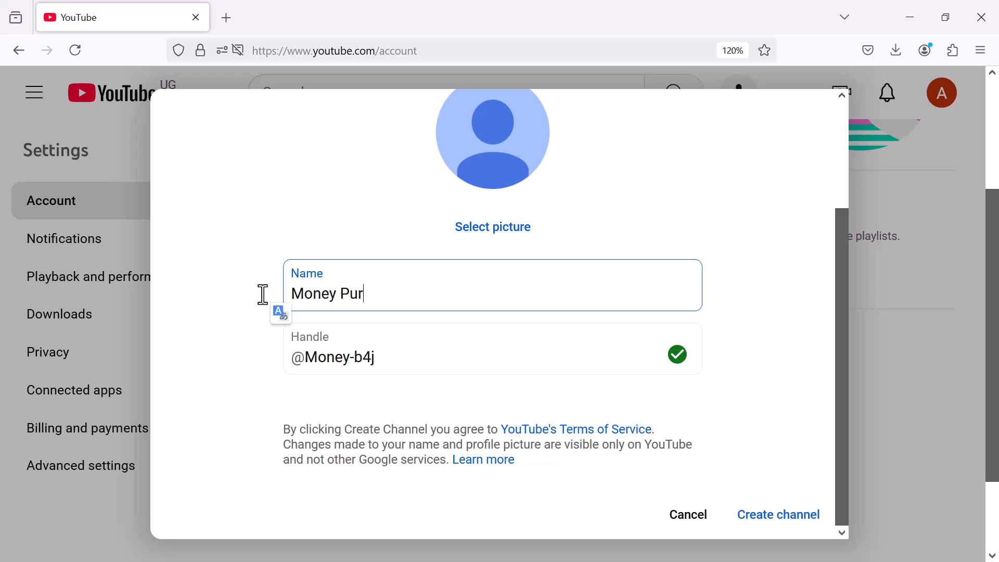
type("se")
left_click(370, 358)
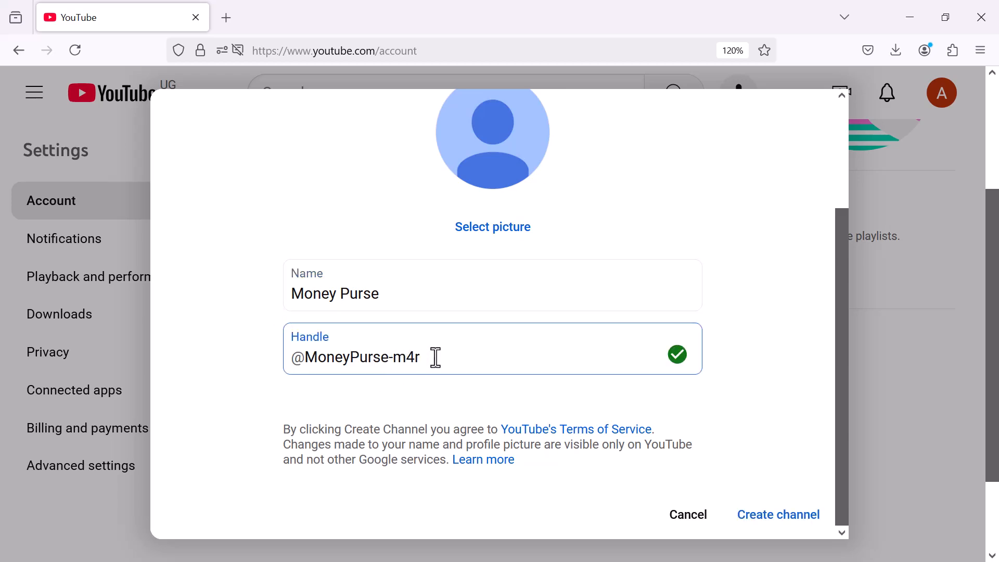
key("BackSpace")
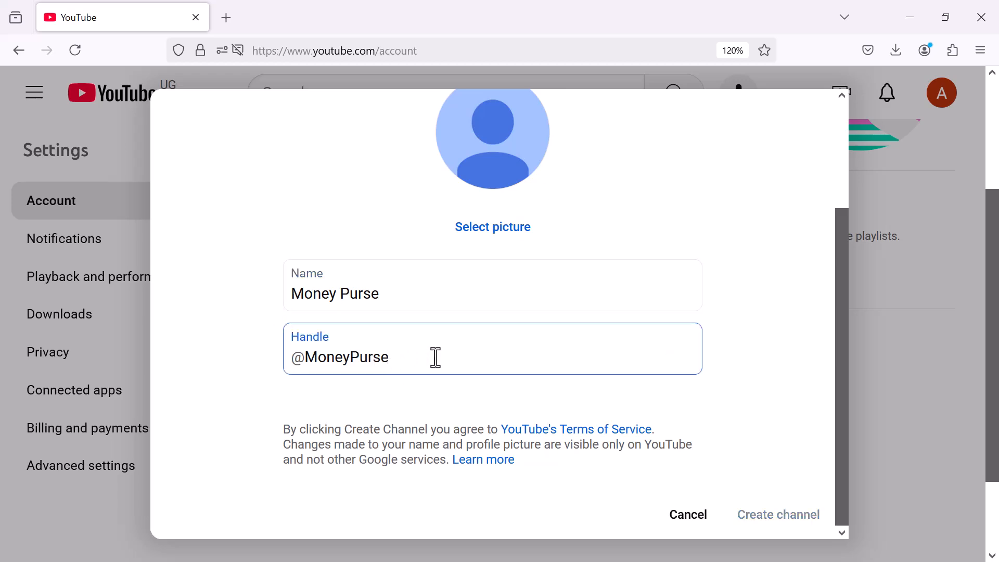
type("s")
left_click(290, 393)
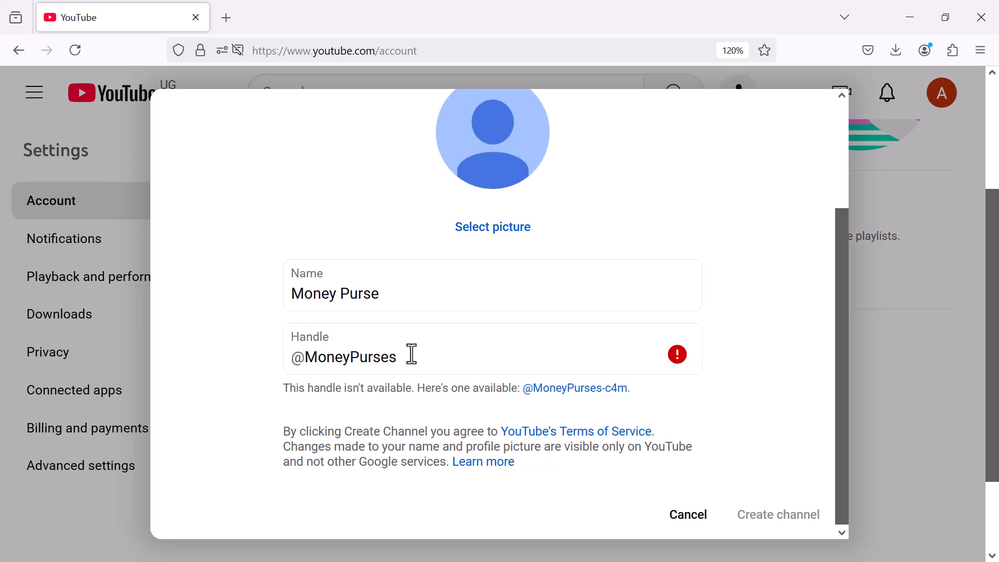
left_click(411, 357)
key("BackSpace")
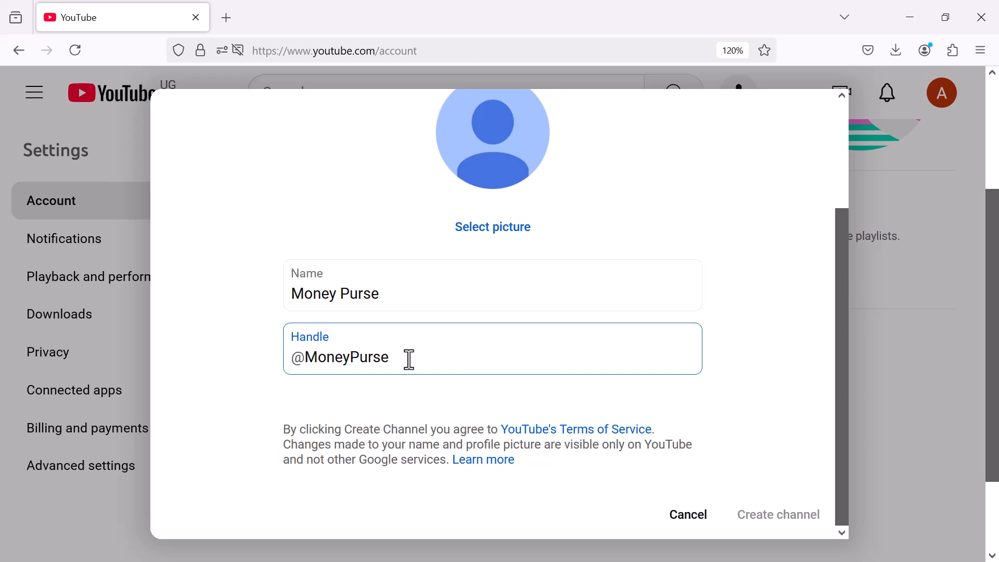
type("4")
left_click(255, 423)
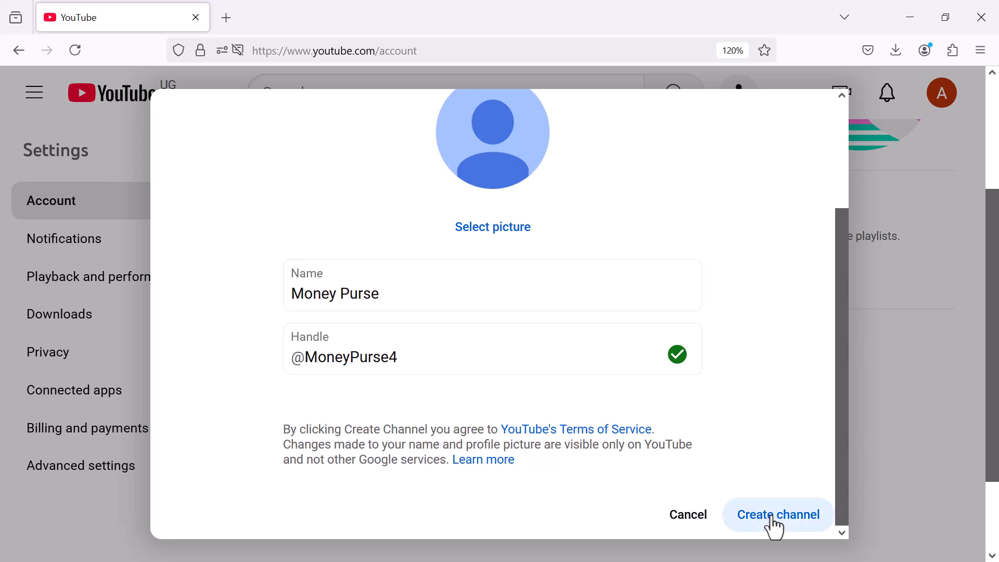
left_click(776, 520)
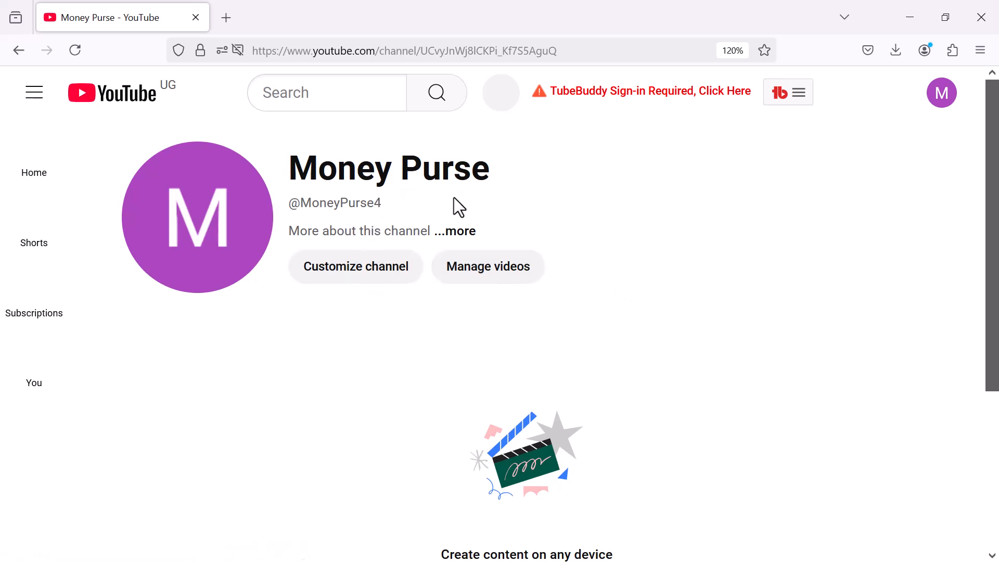
Glance at the channel's About details, then open Customize channel in YouTube Studio
left_click(457, 232)
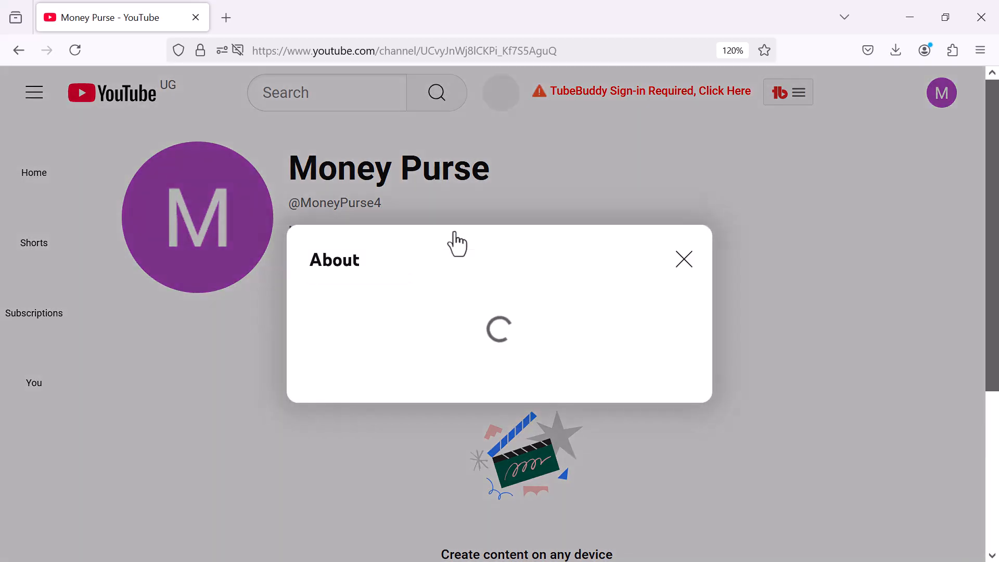
left_click(684, 205)
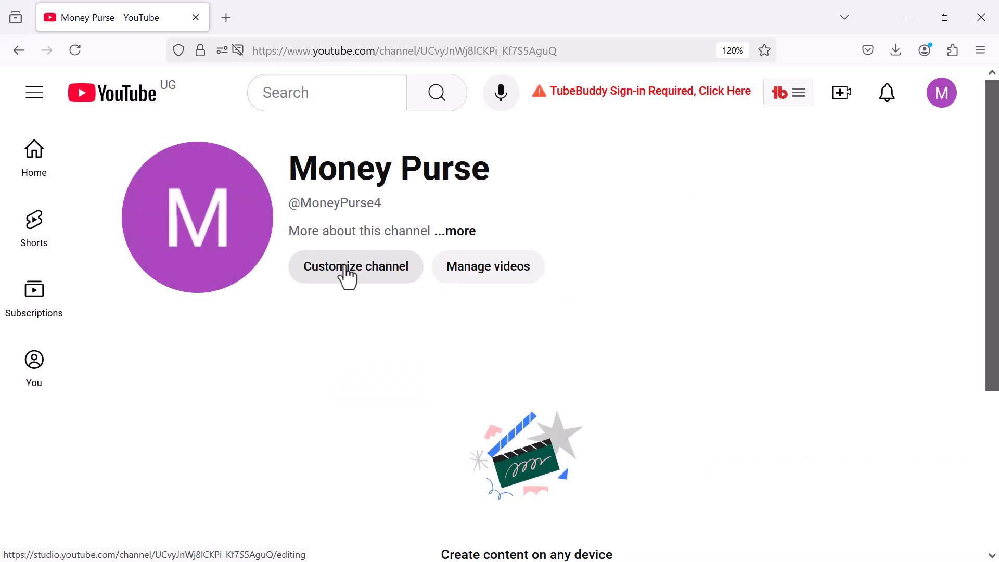
left_click(345, 268)
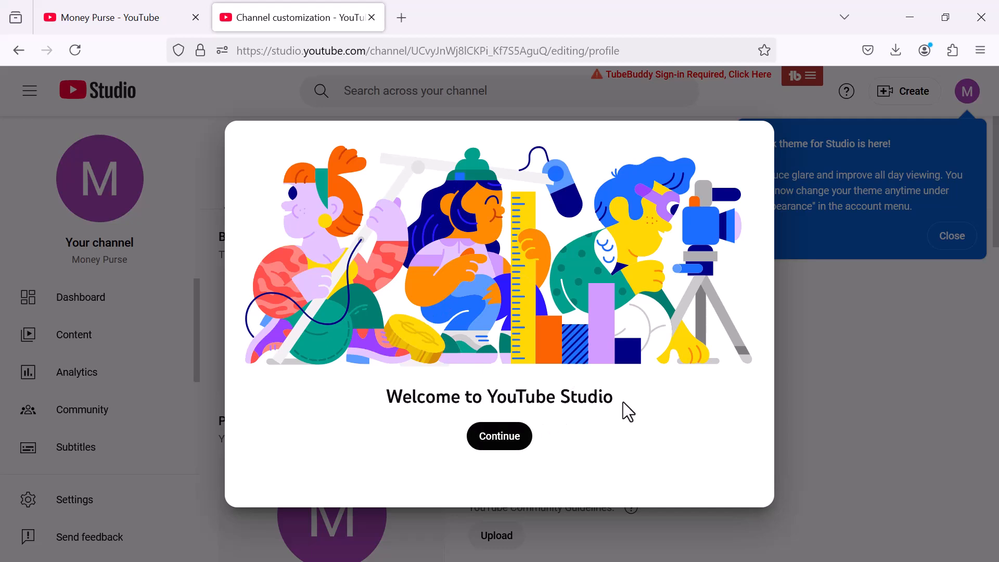
Dismiss the Studio welcome and dark theme notices and browse the customization page
left_click(501, 449)
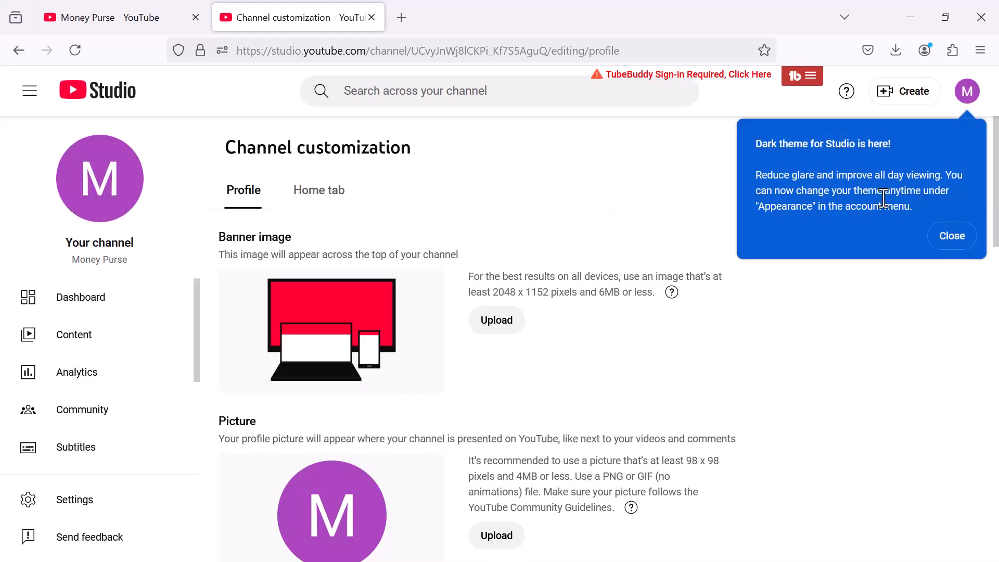
left_click(951, 236)
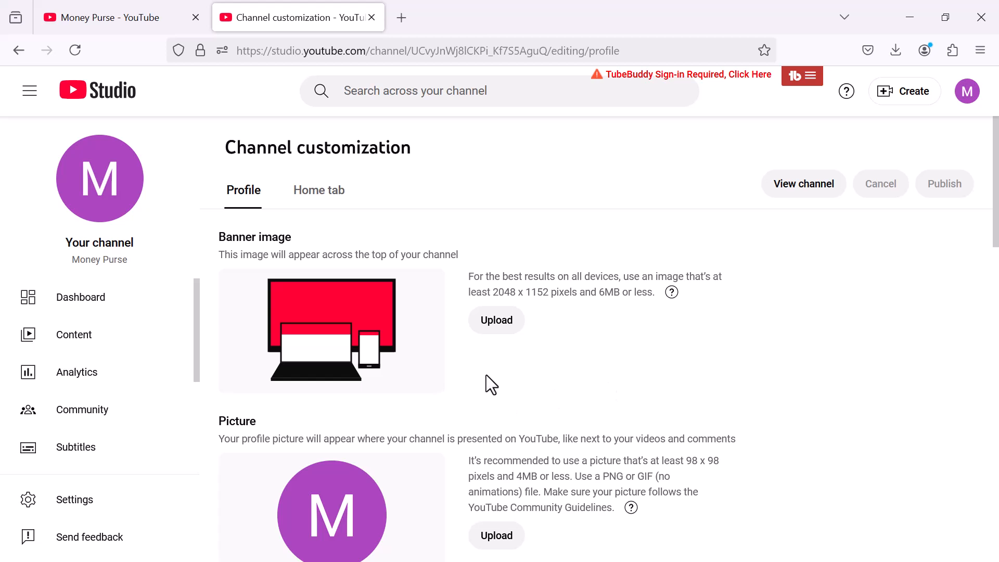
left_click(909, 99)
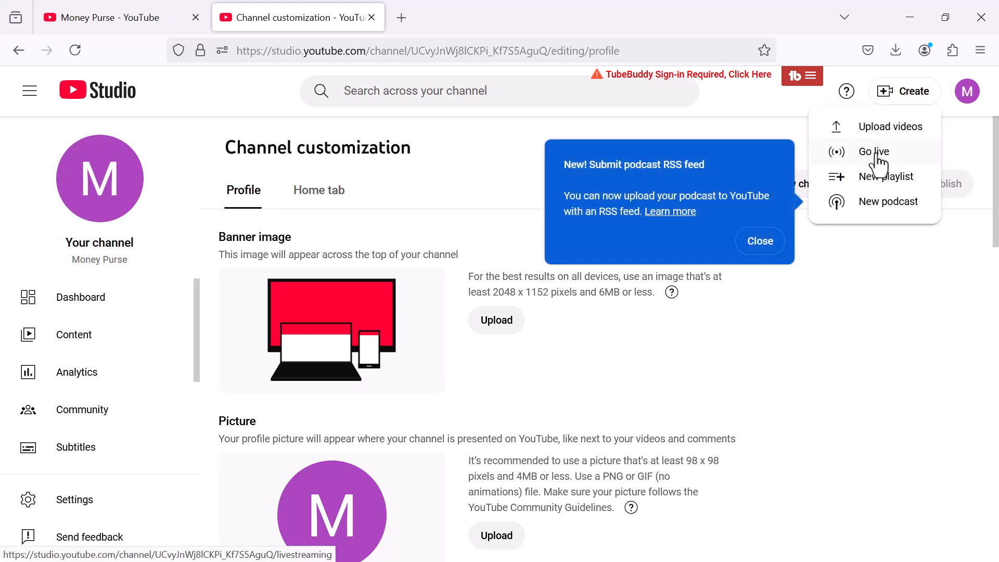
left_click(642, 368)
scroll(644, 370, "down", 5)
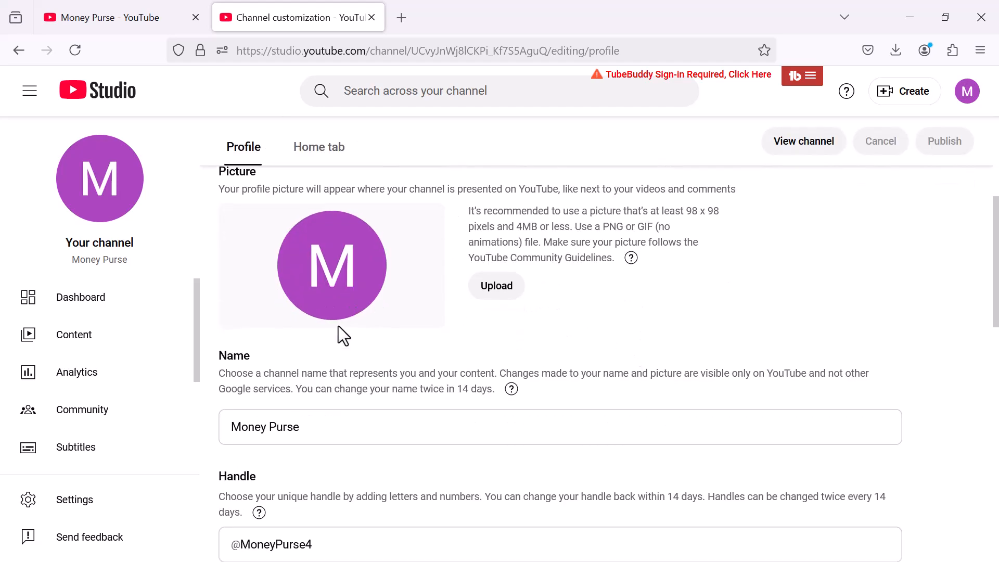
scroll(338, 328, "up", 2)
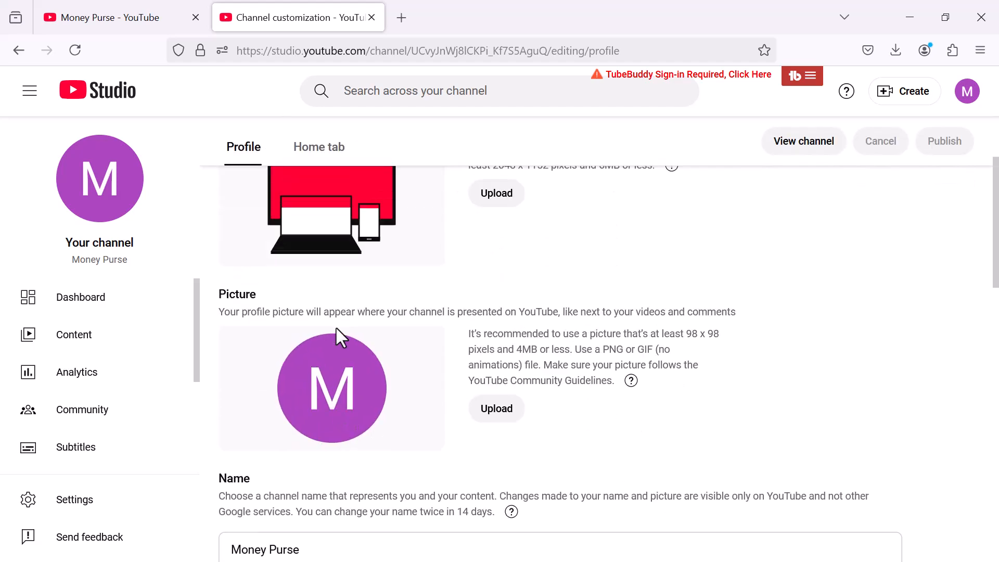
Upload the portrait photo from Desktop > Training as profile picture and accept the crop
left_click(491, 419)
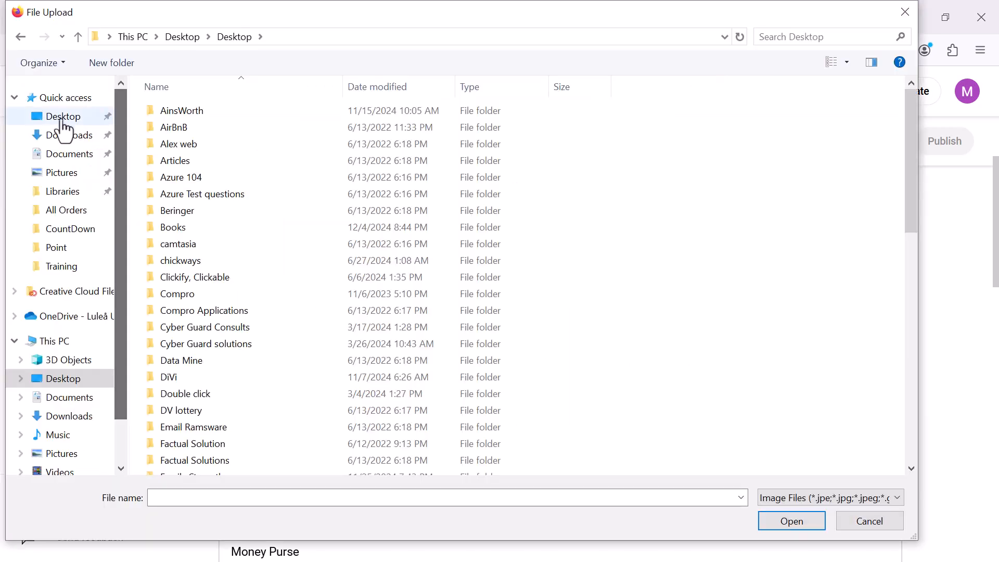
left_click(57, 117)
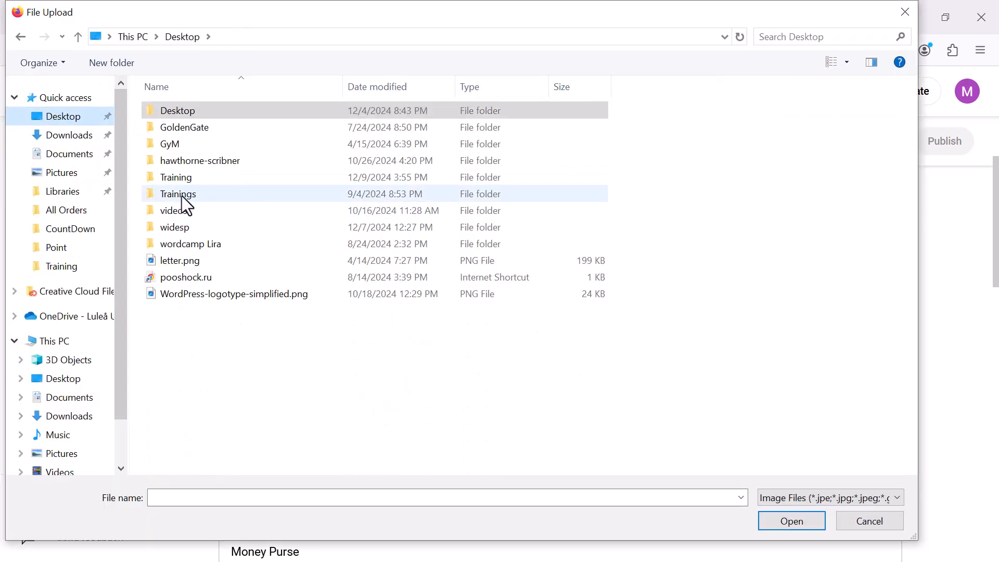
left_click(178, 177)
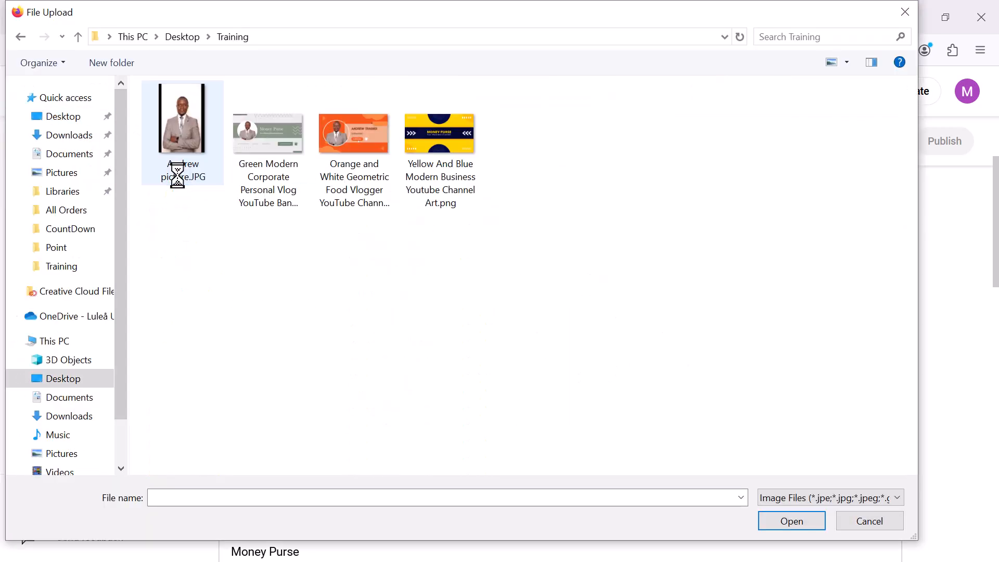
left_click(177, 111)
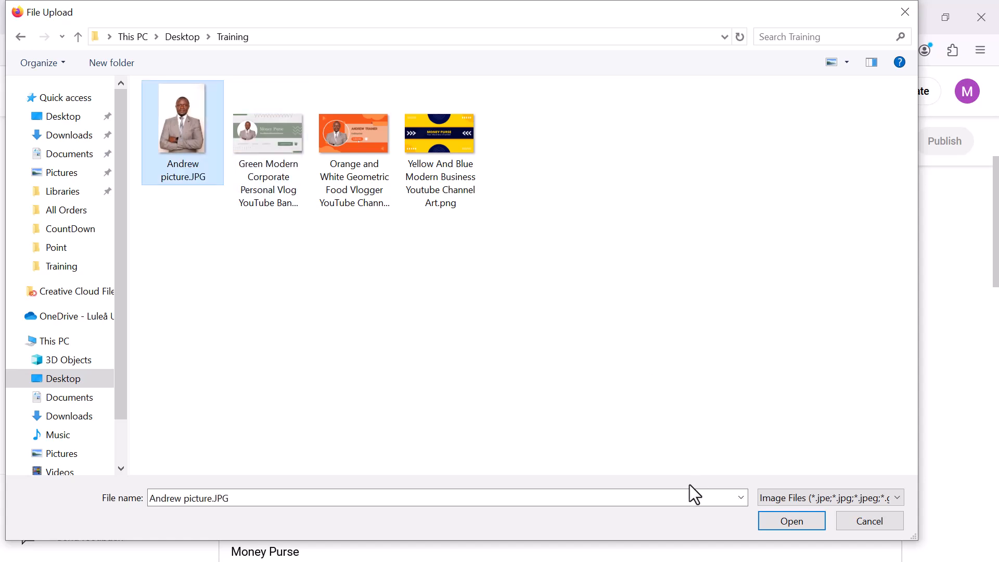
left_click(789, 522)
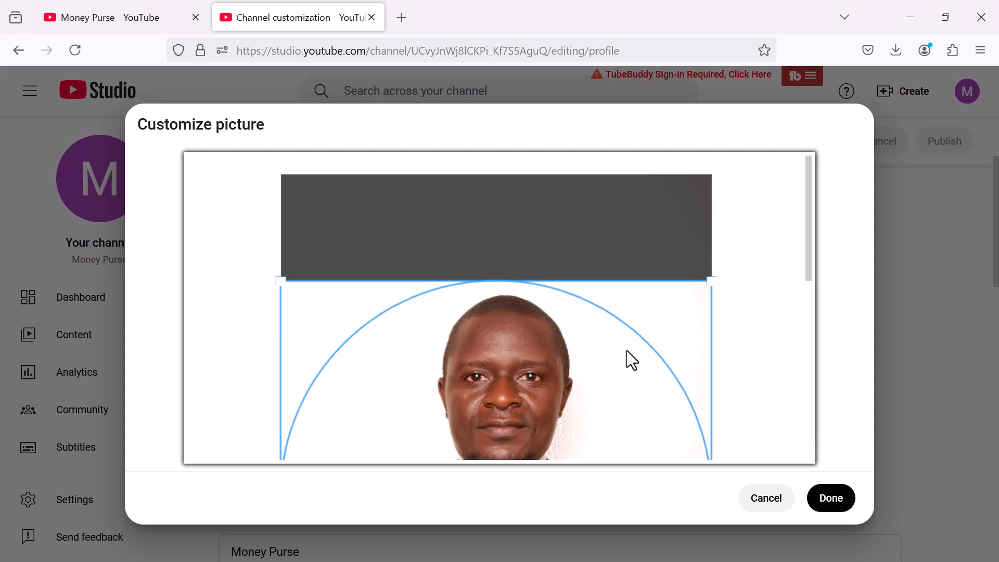
scroll(627, 373, "down", 3)
left_click(829, 508)
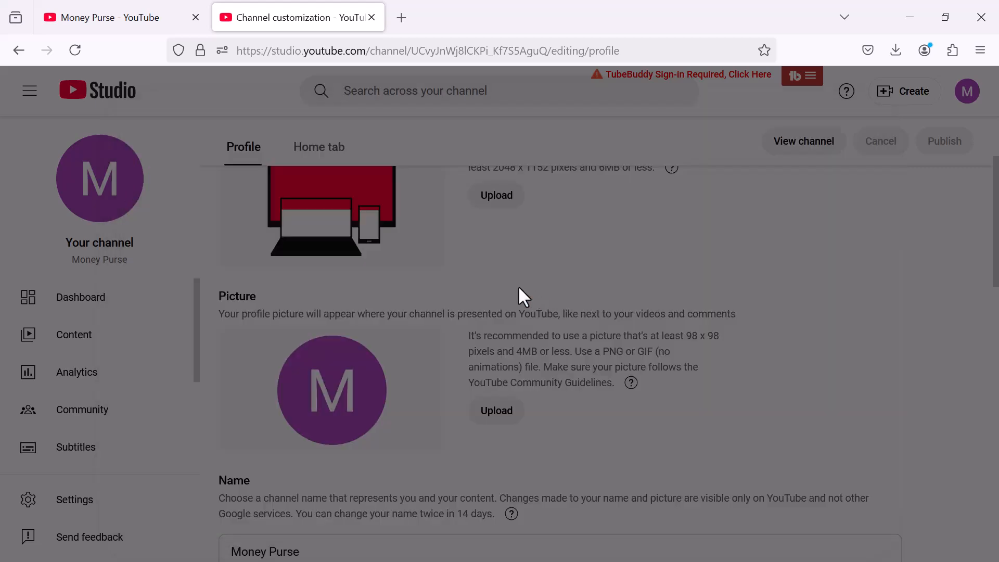
scroll(694, 403, "down", 3)
scroll(684, 394, "up", 3)
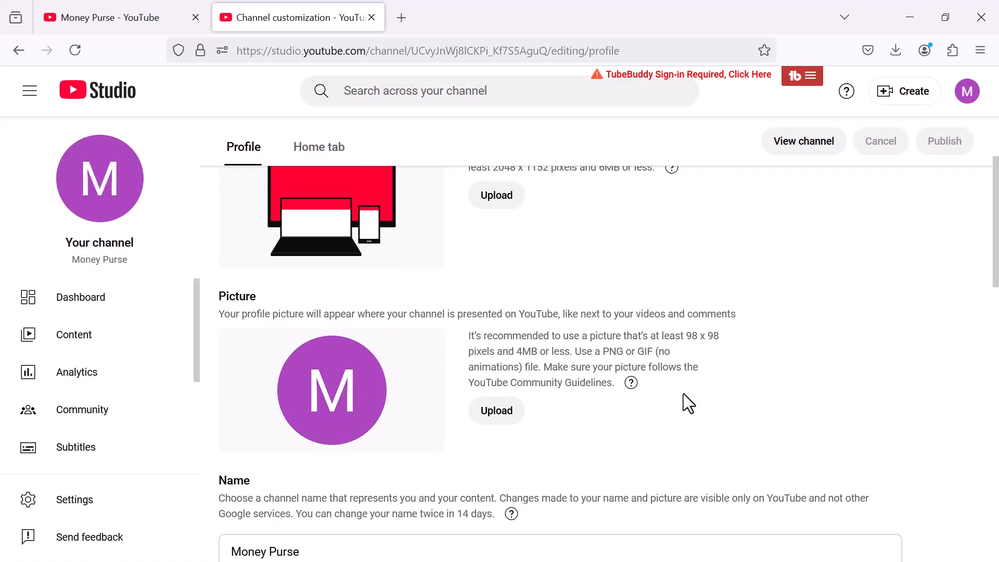
Upload 'Yellow And Blue Modern Business Youtube Channel Art.png' as the channel banner and confirm its crop
left_click(498, 411)
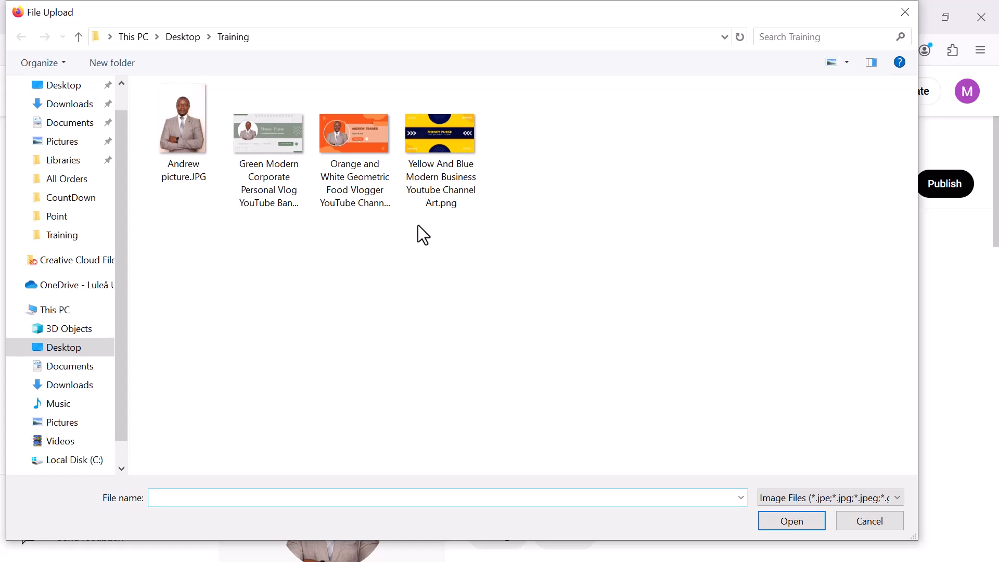
left_click(448, 125)
left_click(792, 522)
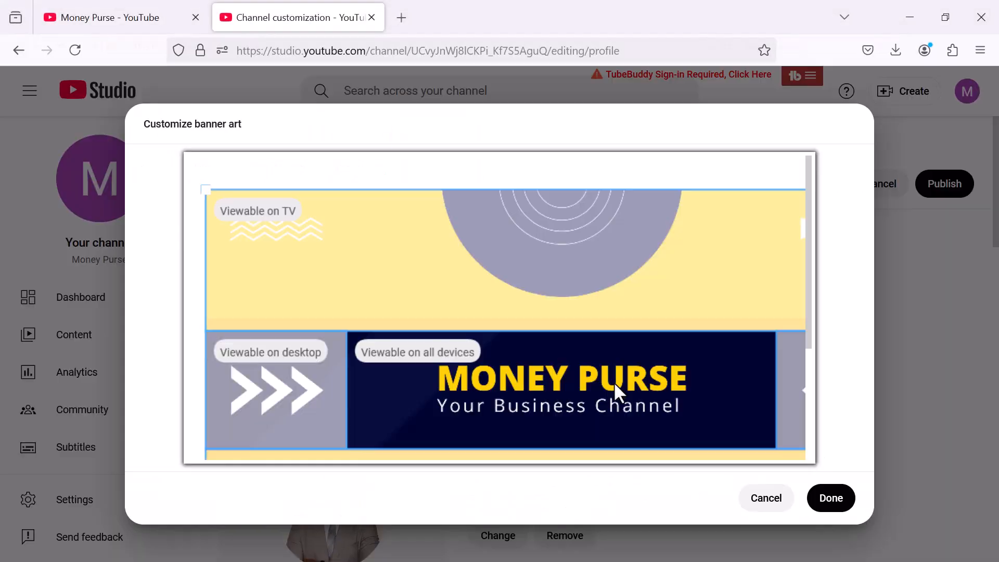
left_click(831, 500)
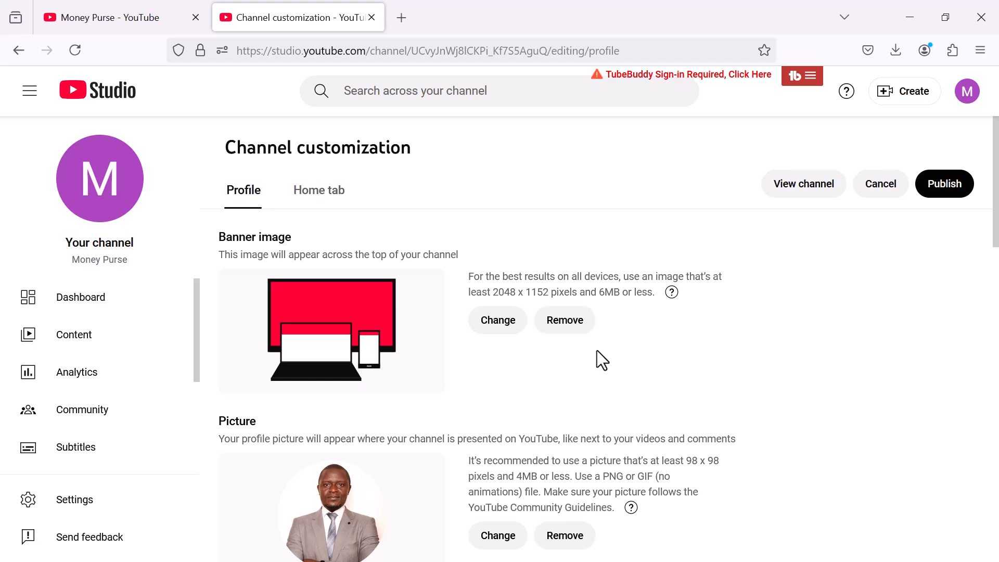
left_click(402, 18)
type("canva.com/")
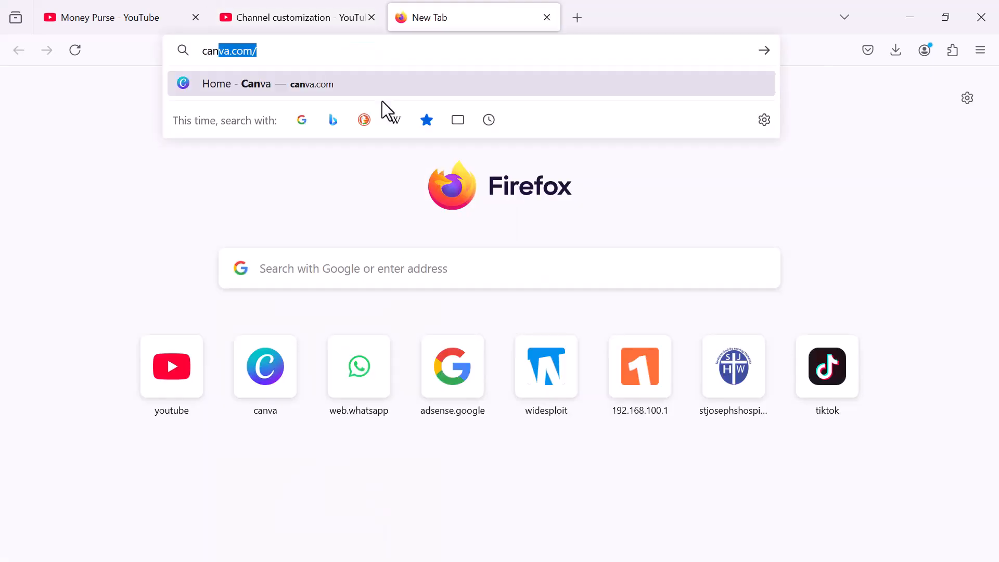
key("Return")
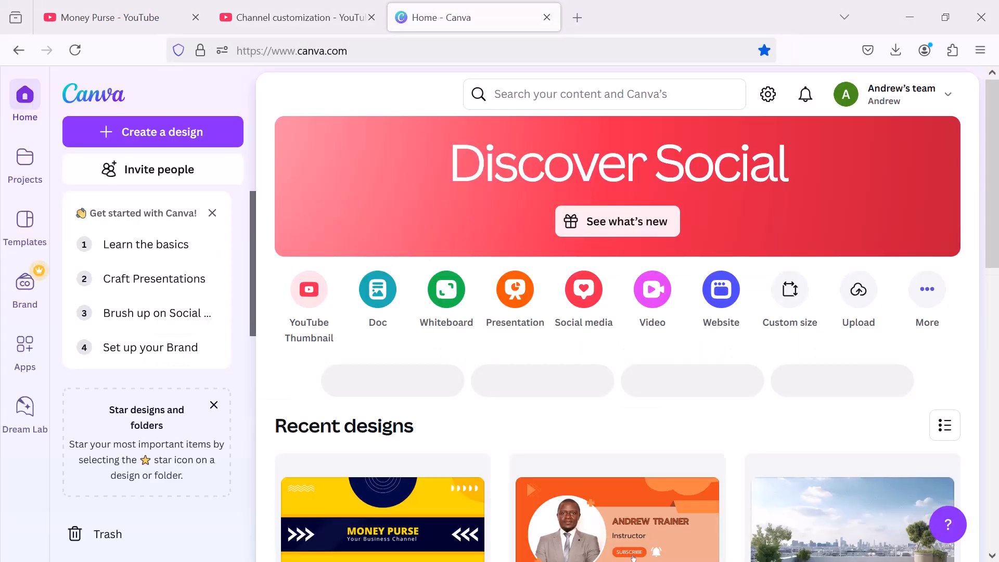
left_click(615, 97)
type("you")
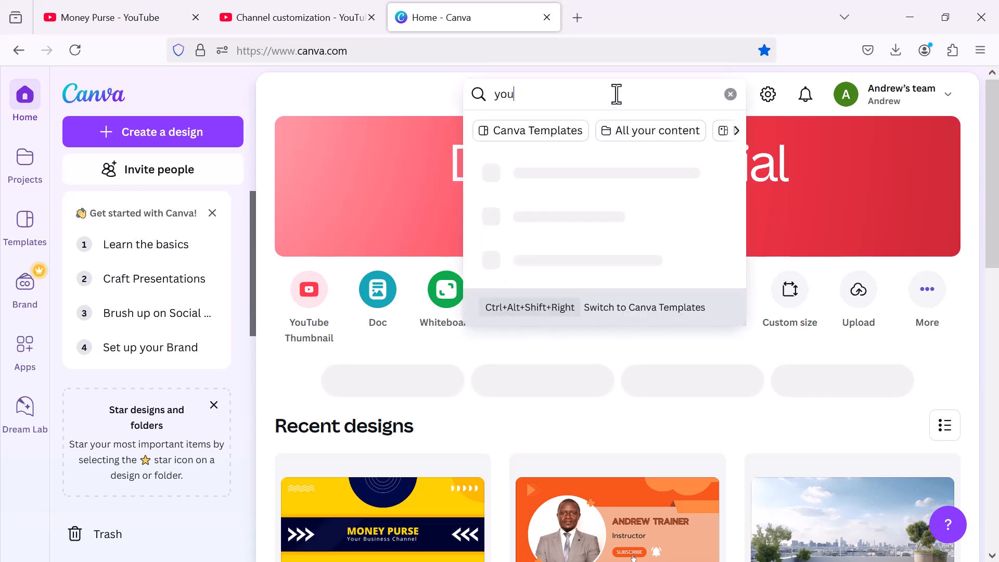
type("tube bann")
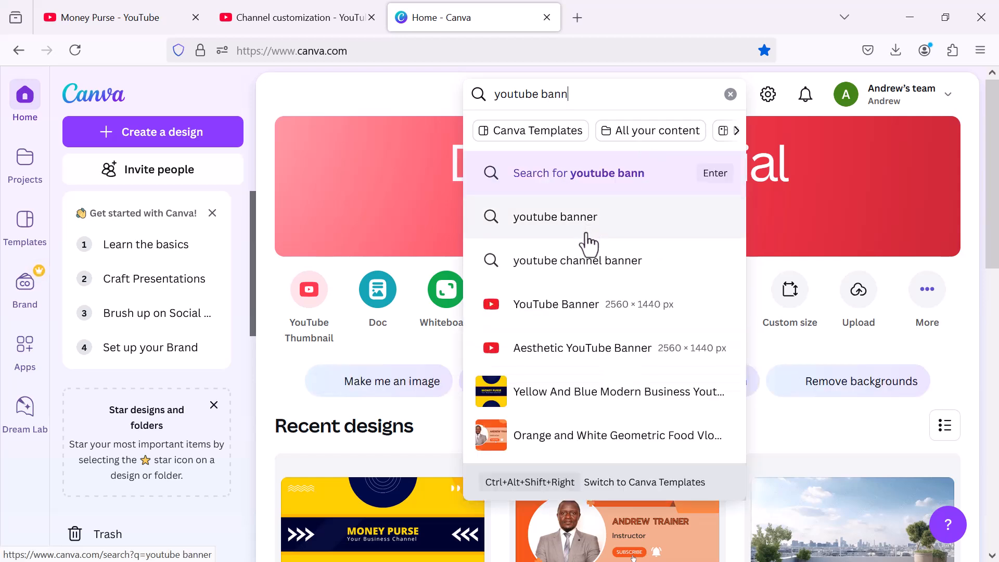
left_click(553, 309)
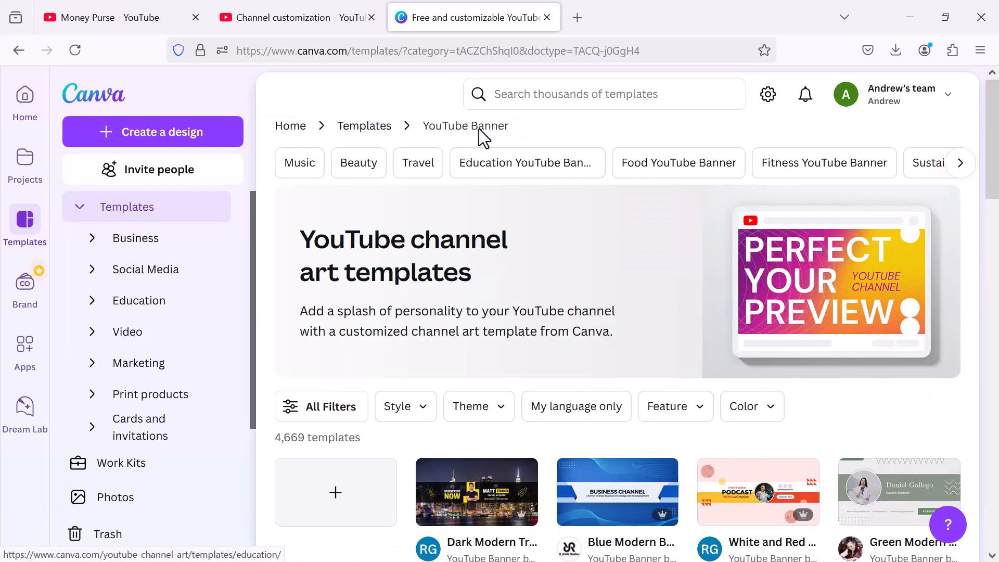
scroll(567, 288, "down", 5)
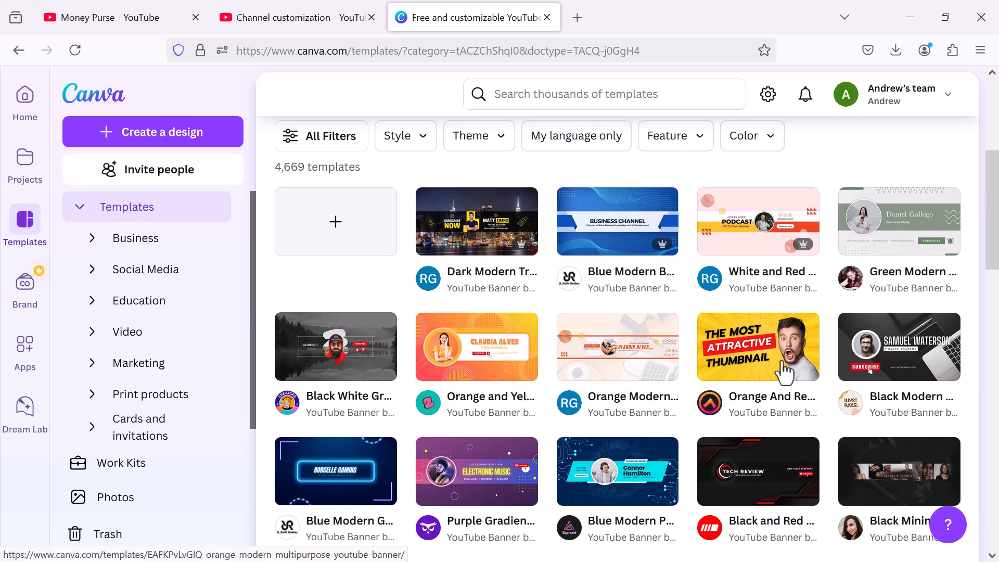
scroll(569, 401, "down", 3)
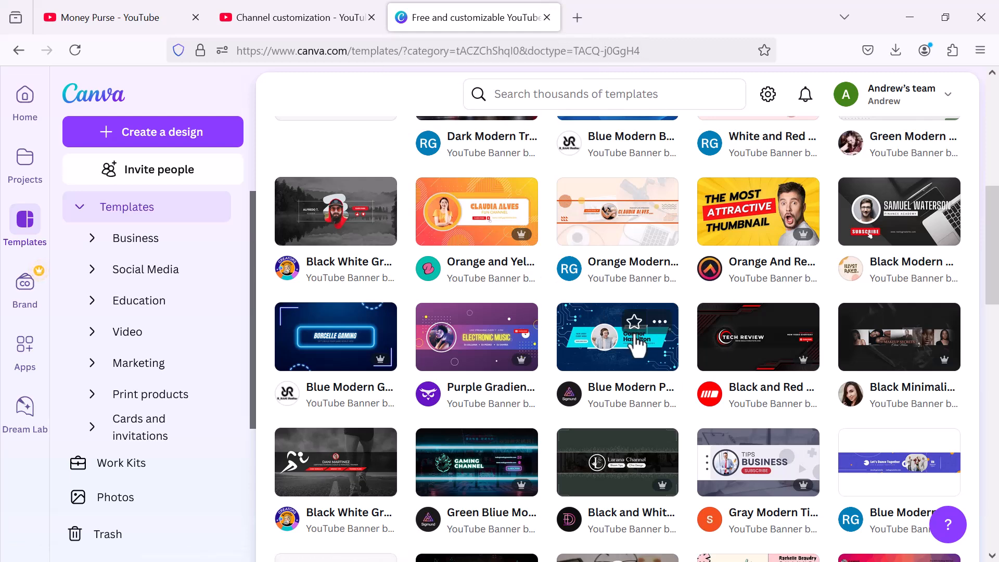
left_click(546, 17)
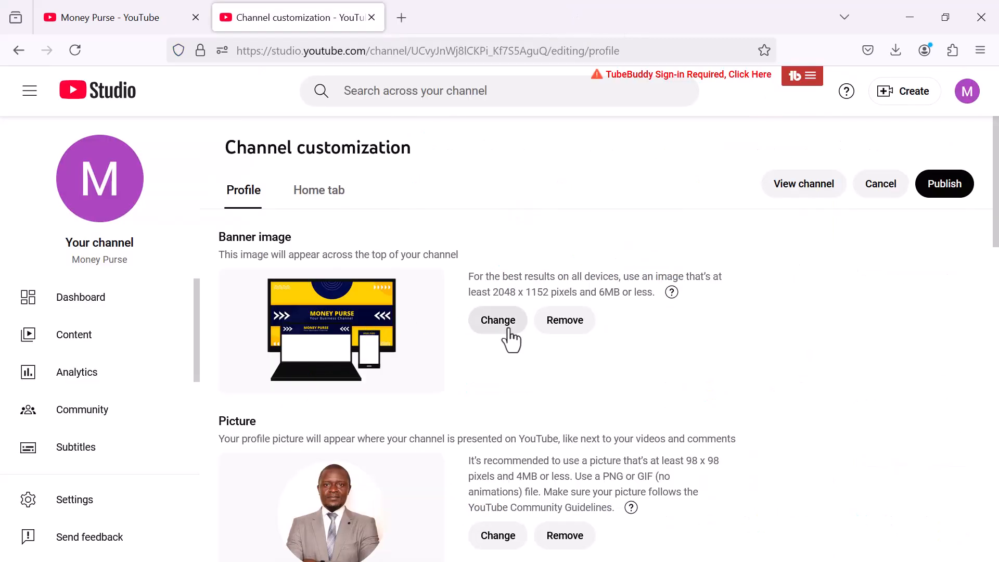
Paste the prepared three-paragraph Money Purse text into the empty channel Description field
scroll(433, 373, "down", 5)
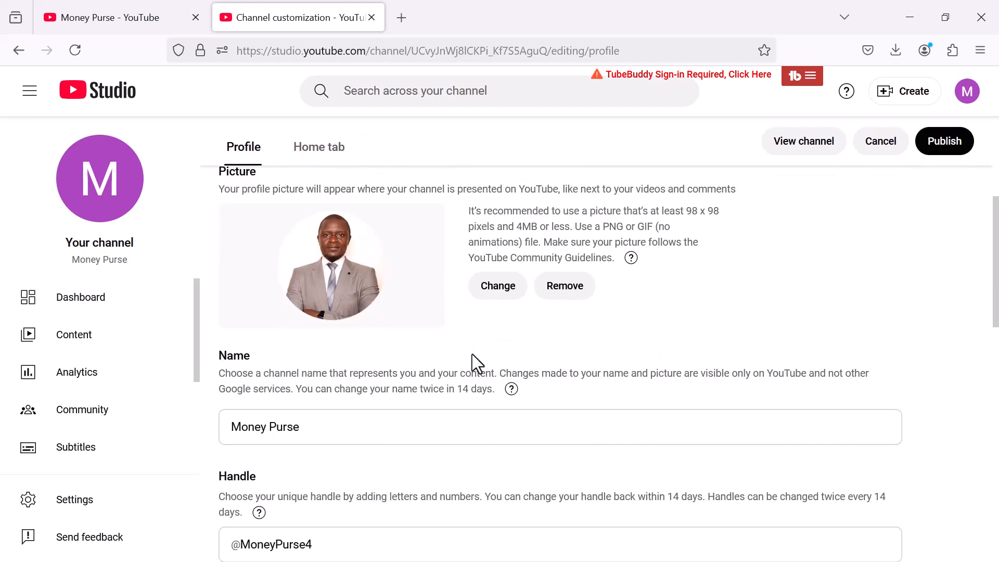
scroll(461, 373, "down", 3)
scroll(429, 433, "down", 3)
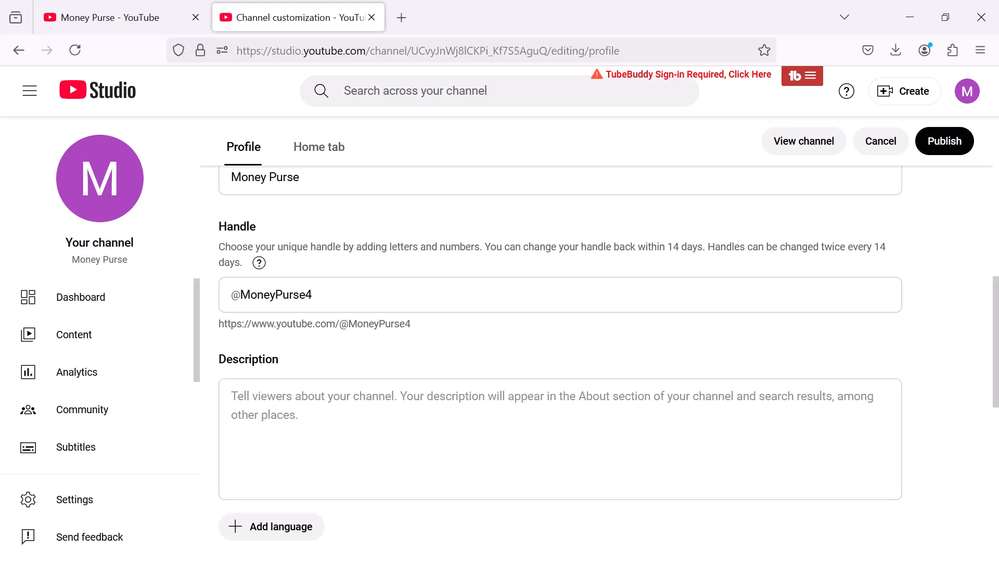
left_click(369, 424)
type("Welcome to Morny Purse – your ultimate guide to mastering the art of money management and financial growth! Whether you're looking to improve your budgeting skills, explore investment strategies, or understand the world of personal finance, this channel has you covered.  Through engaging and easy-to-follow videos, Morny Purse will empower you to take control of your finances, build wealth, and secure a brighter financial future. From saving hacks and debt management tips to insights on stocks, real estate, and cryptocurrencies, we simplify the complexities of money so you can achieve your goals.  Join our growing community of savvy financial learners and take the first step toward financial freedom today!")
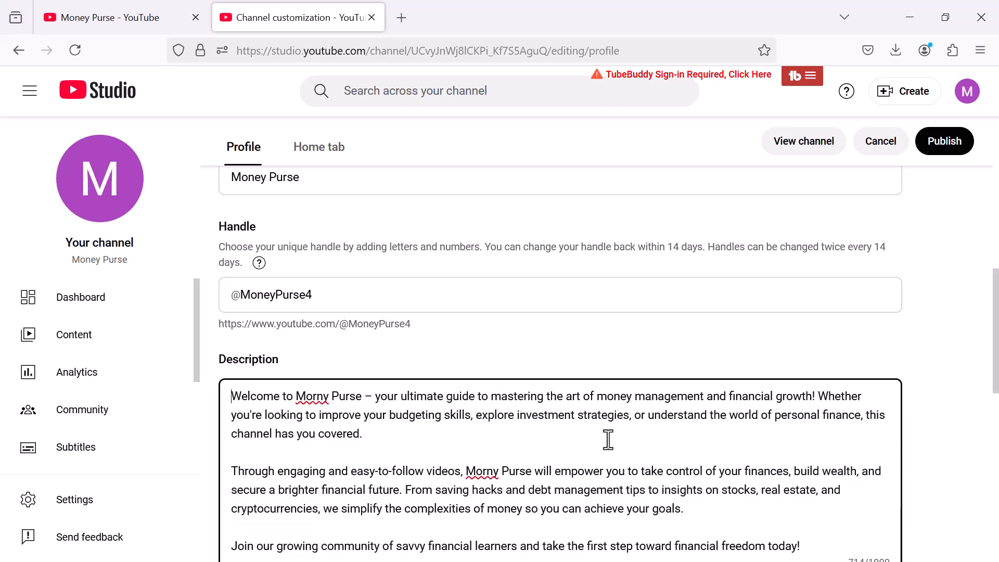
scroll(880, 336, "down", 10)
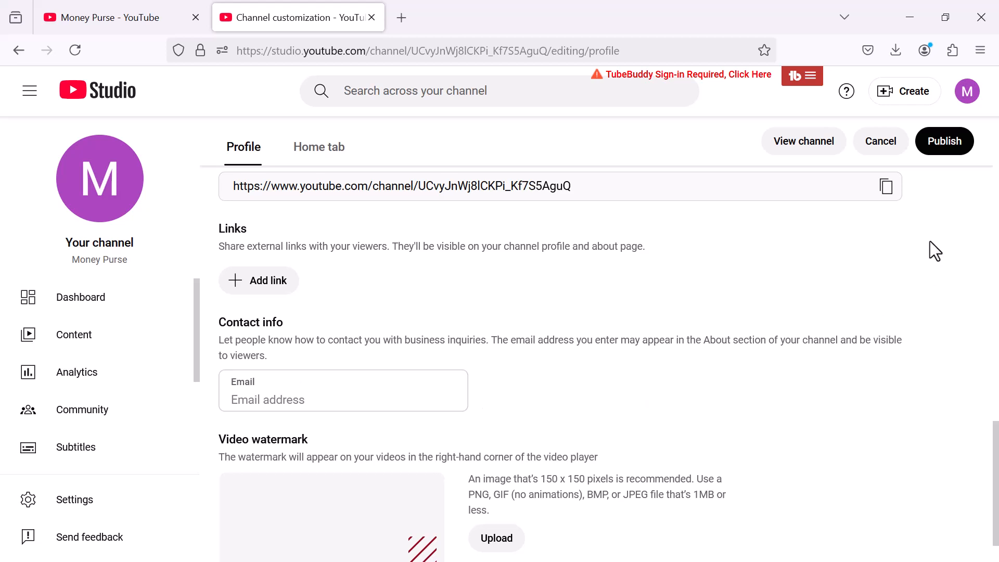
Publish the picture, banner and description changes, then reload the public channel page
left_click(948, 147)
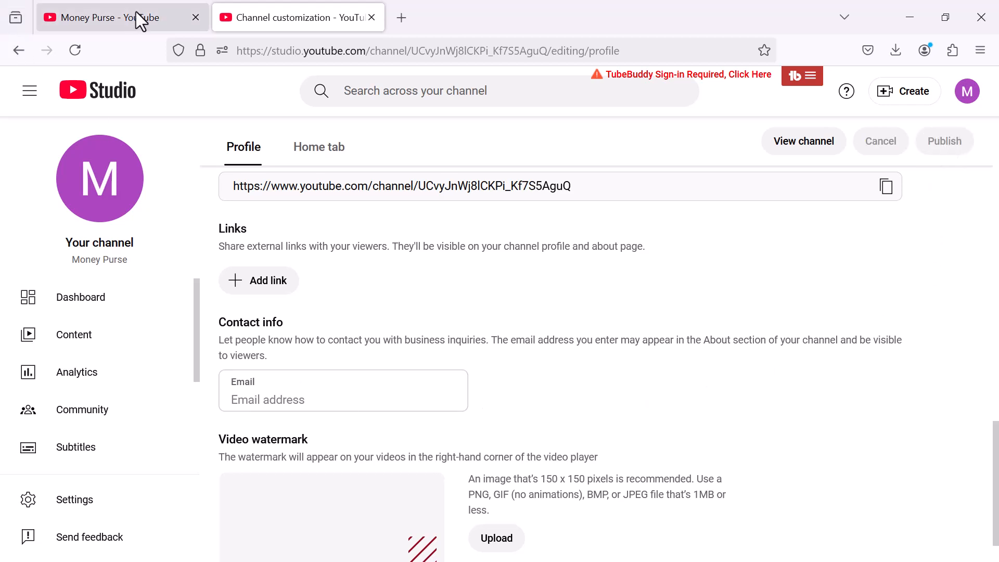
left_click(114, 17)
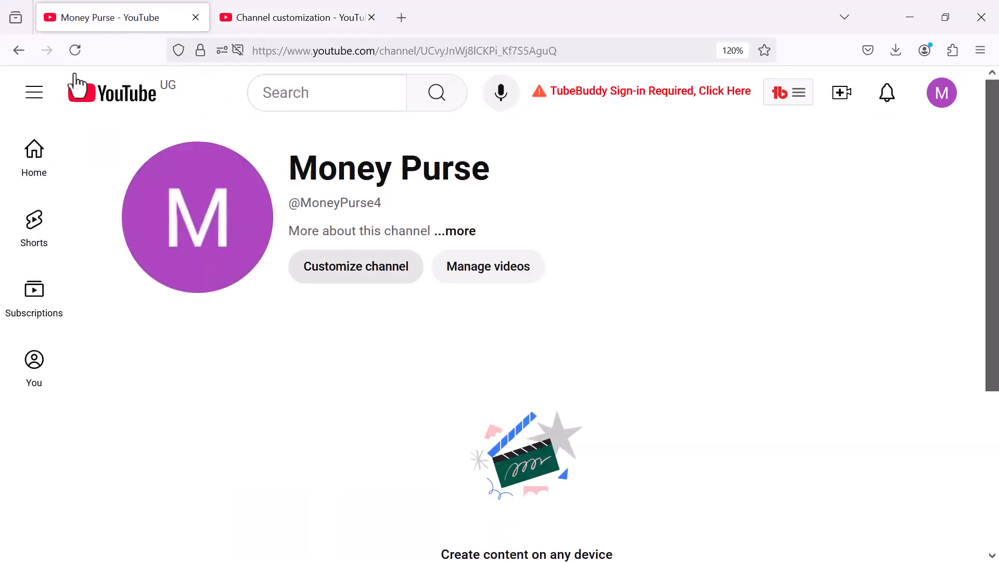
left_click(74, 52)
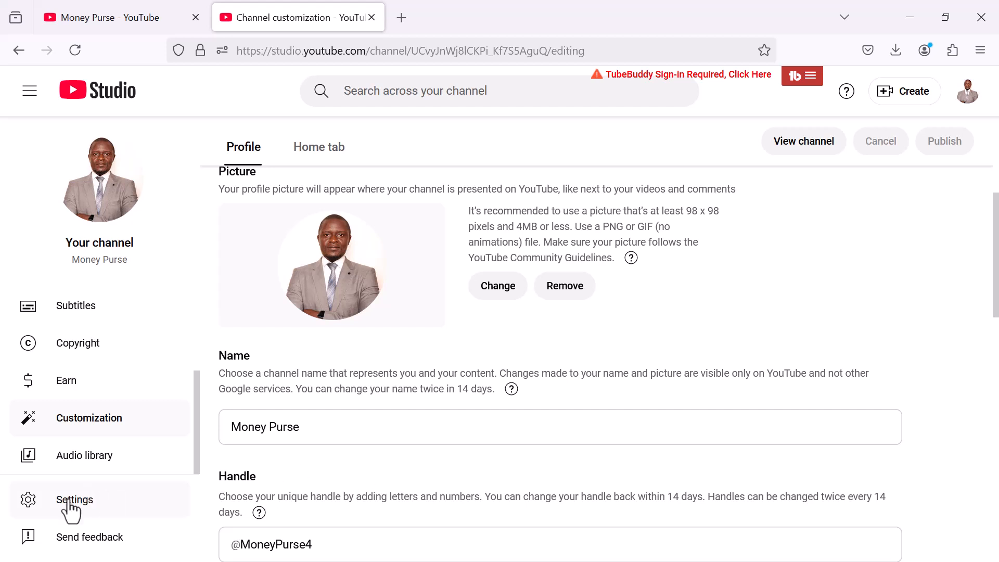
left_click(67, 499)
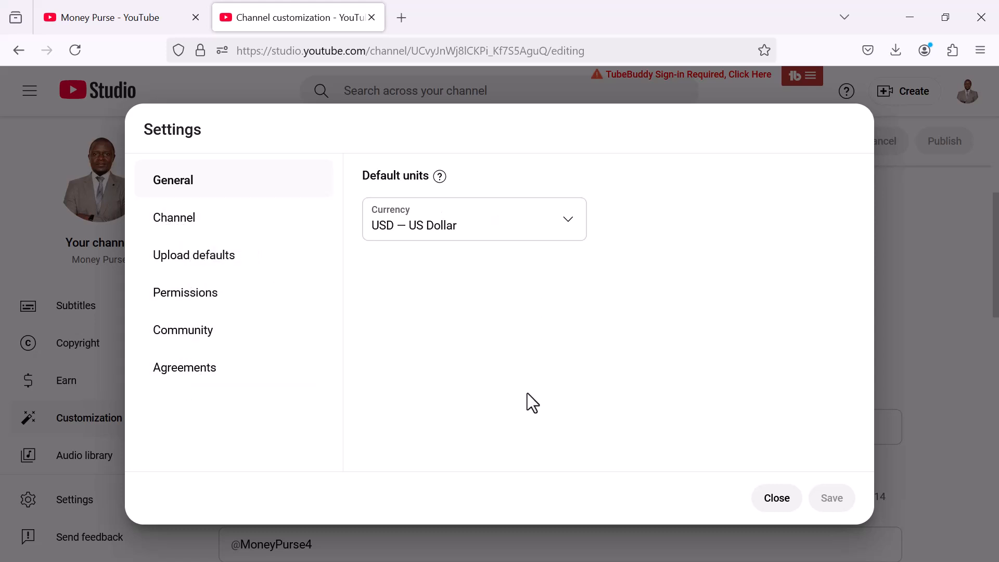
left_click(164, 228)
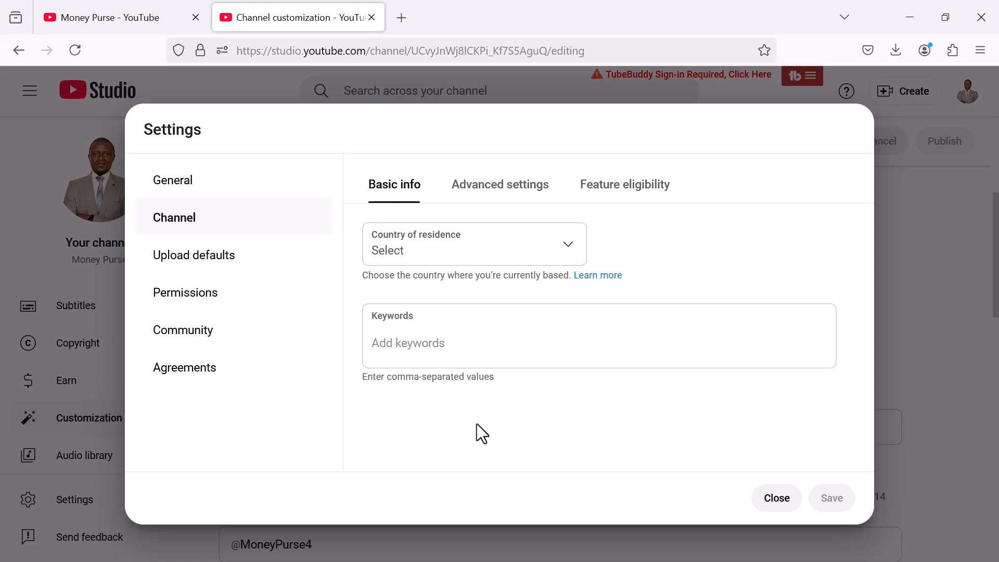
left_click(614, 198)
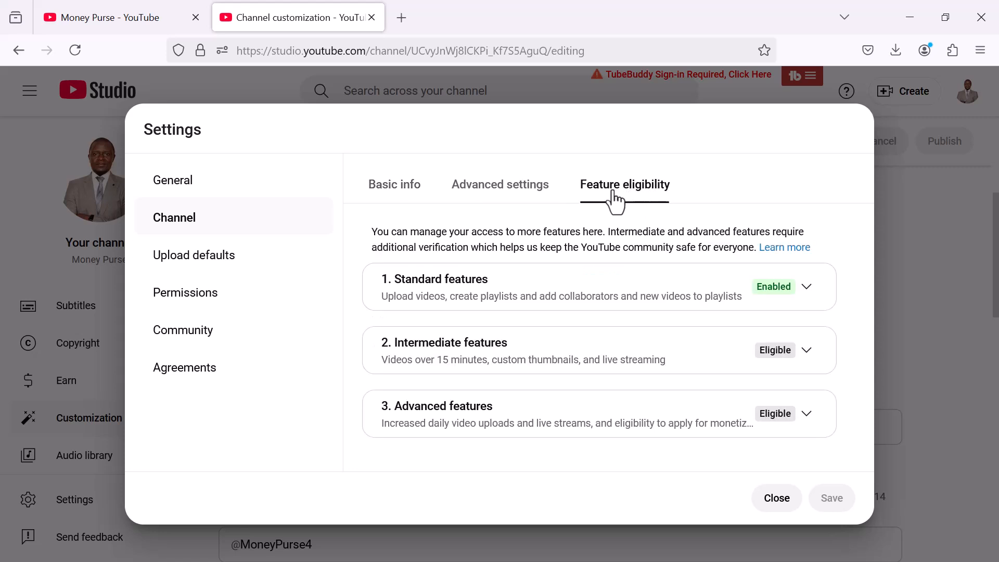
left_click(588, 343)
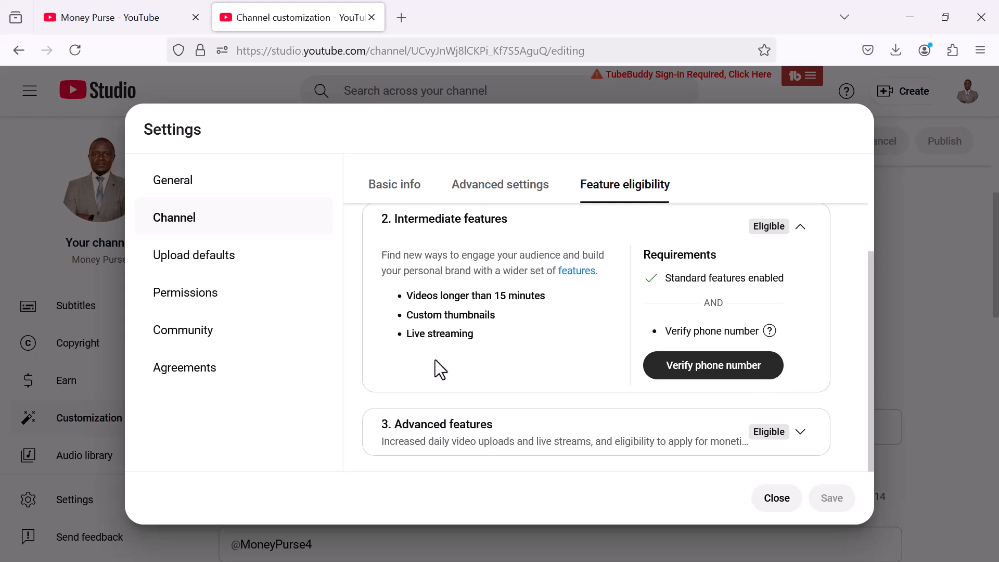
scroll(441, 369, "up", 3)
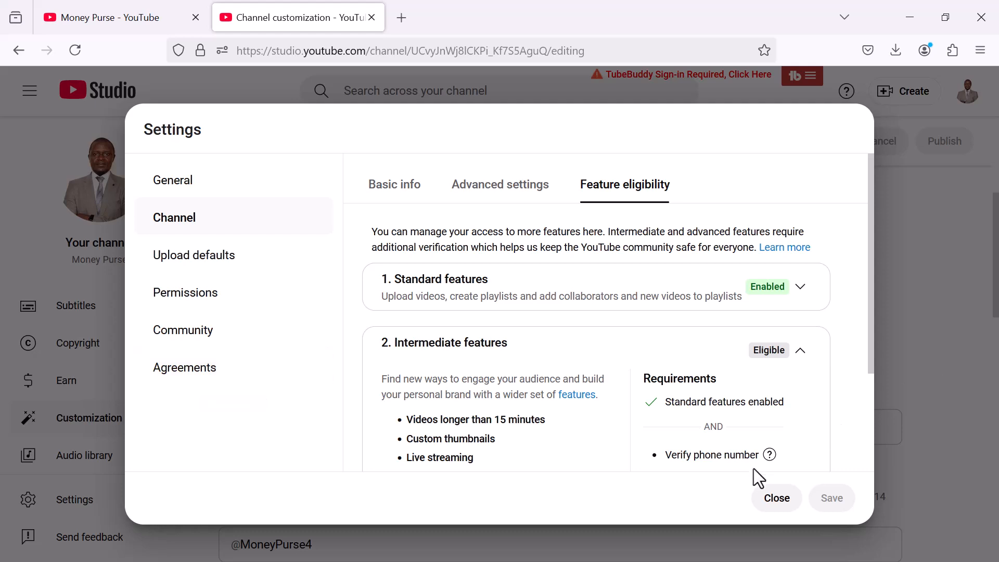
left_click(771, 499)
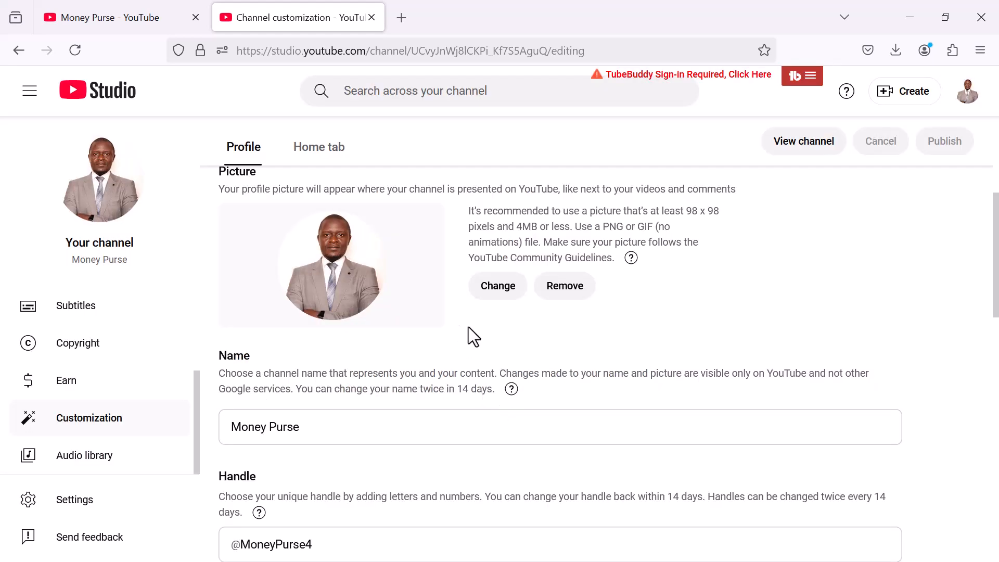